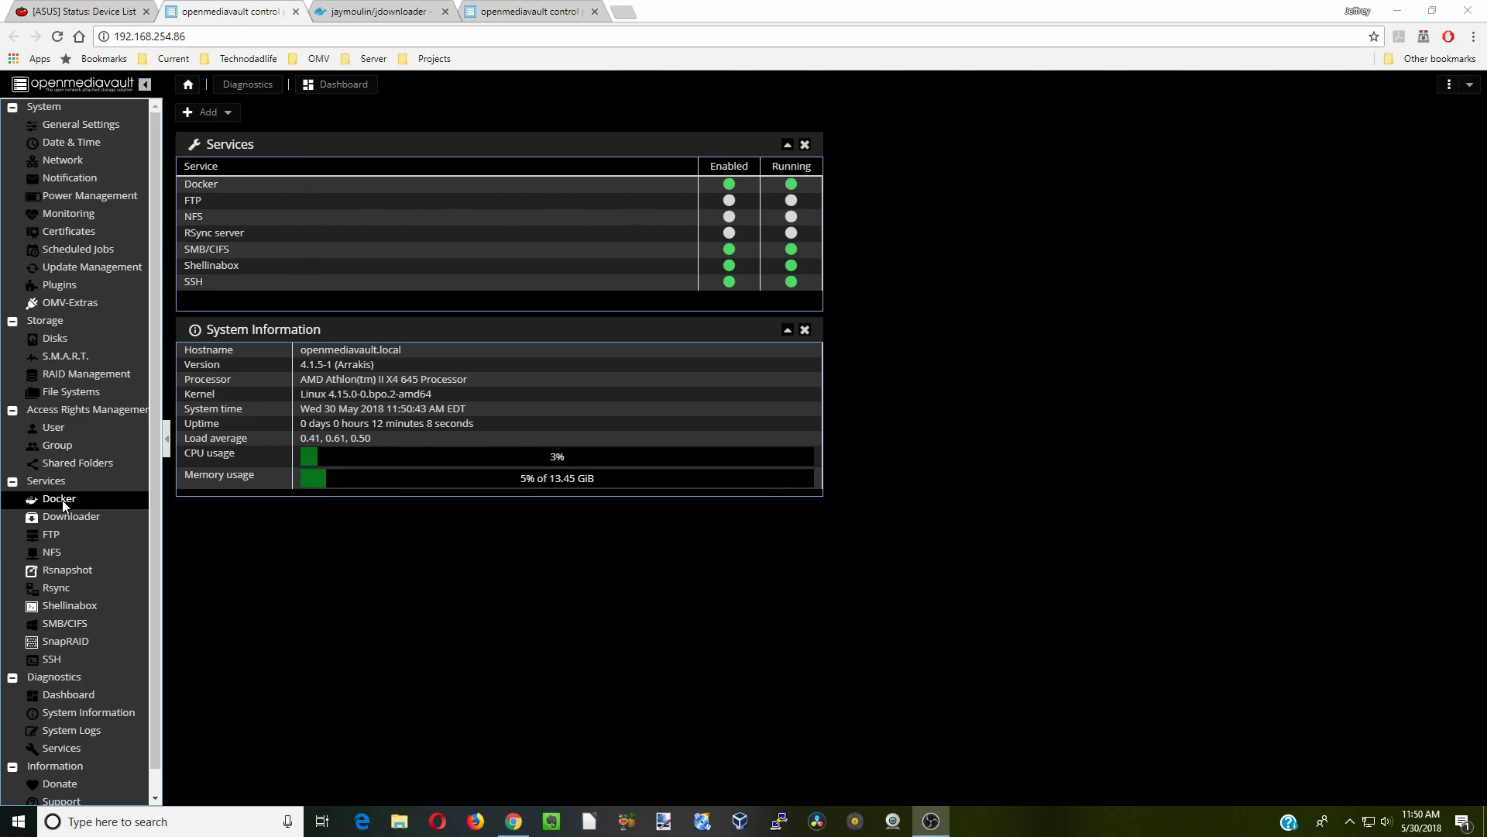
# Search Docker images for 'jdownloader' and pull the jaymoulin/jdownloader image.
pyautogui.click(62, 501)
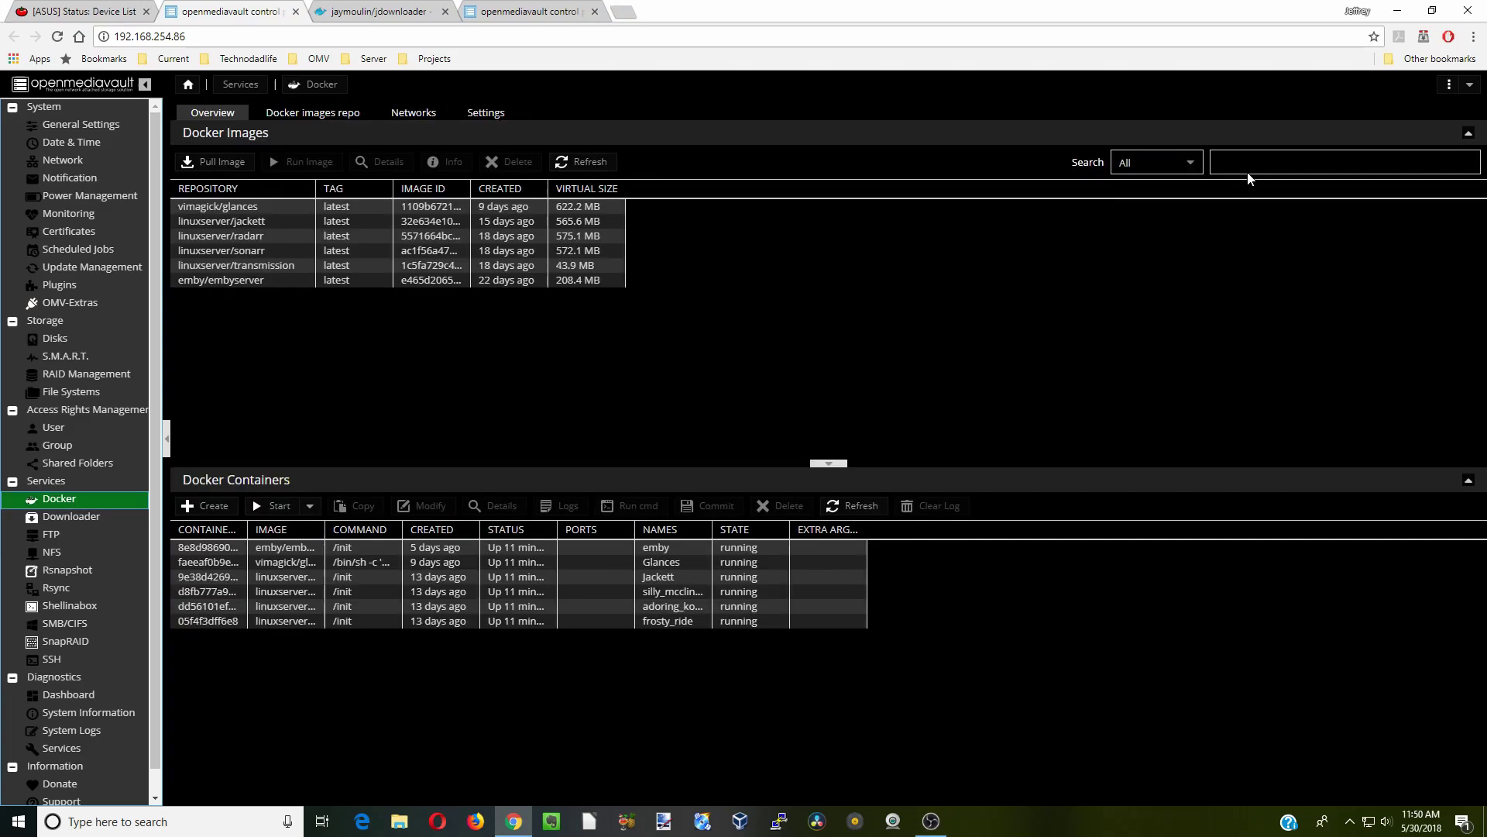
pyautogui.click(1219, 162)
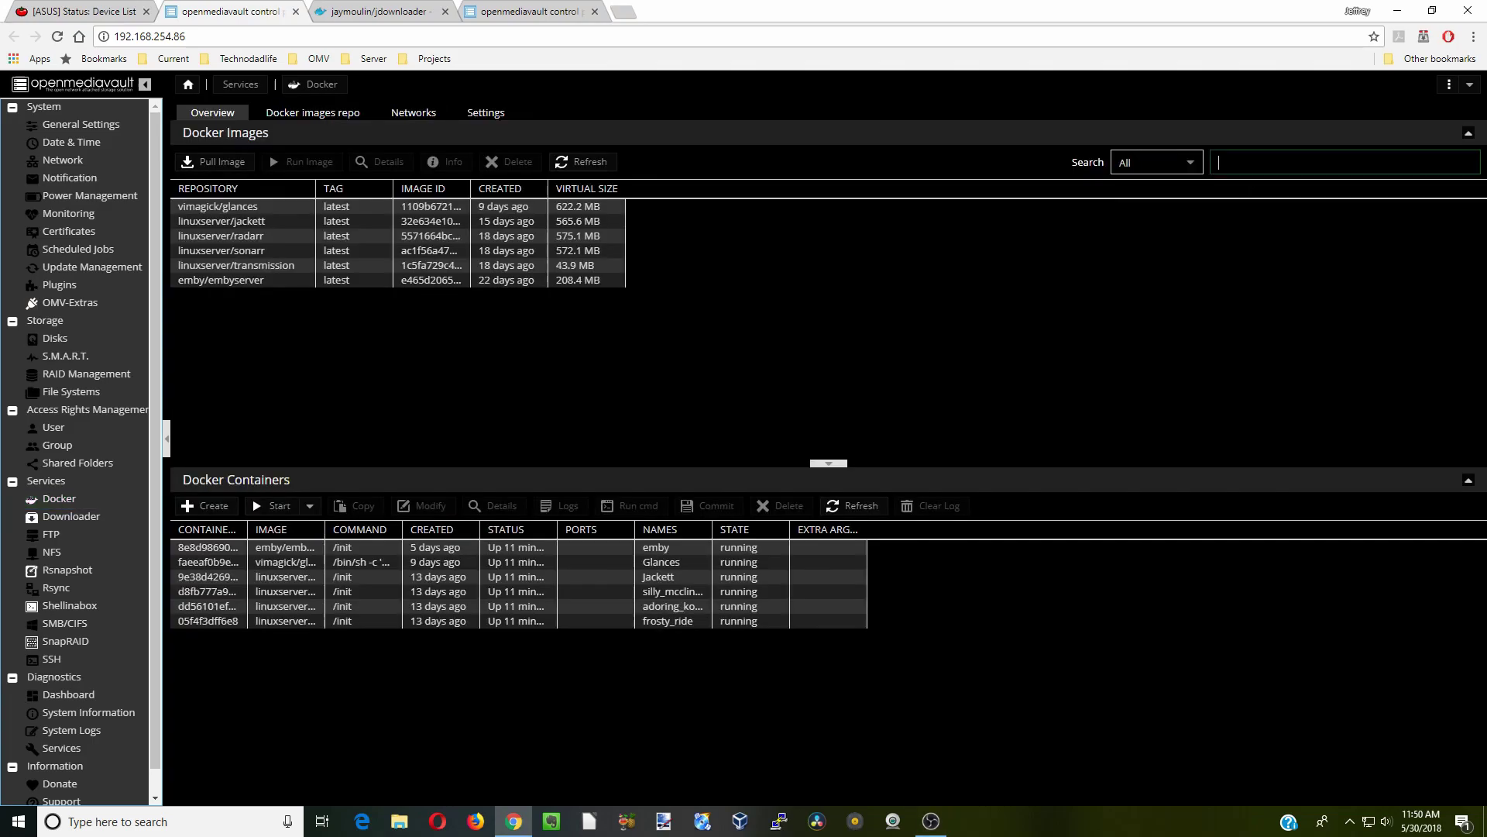
pyautogui.write('jdownloader')
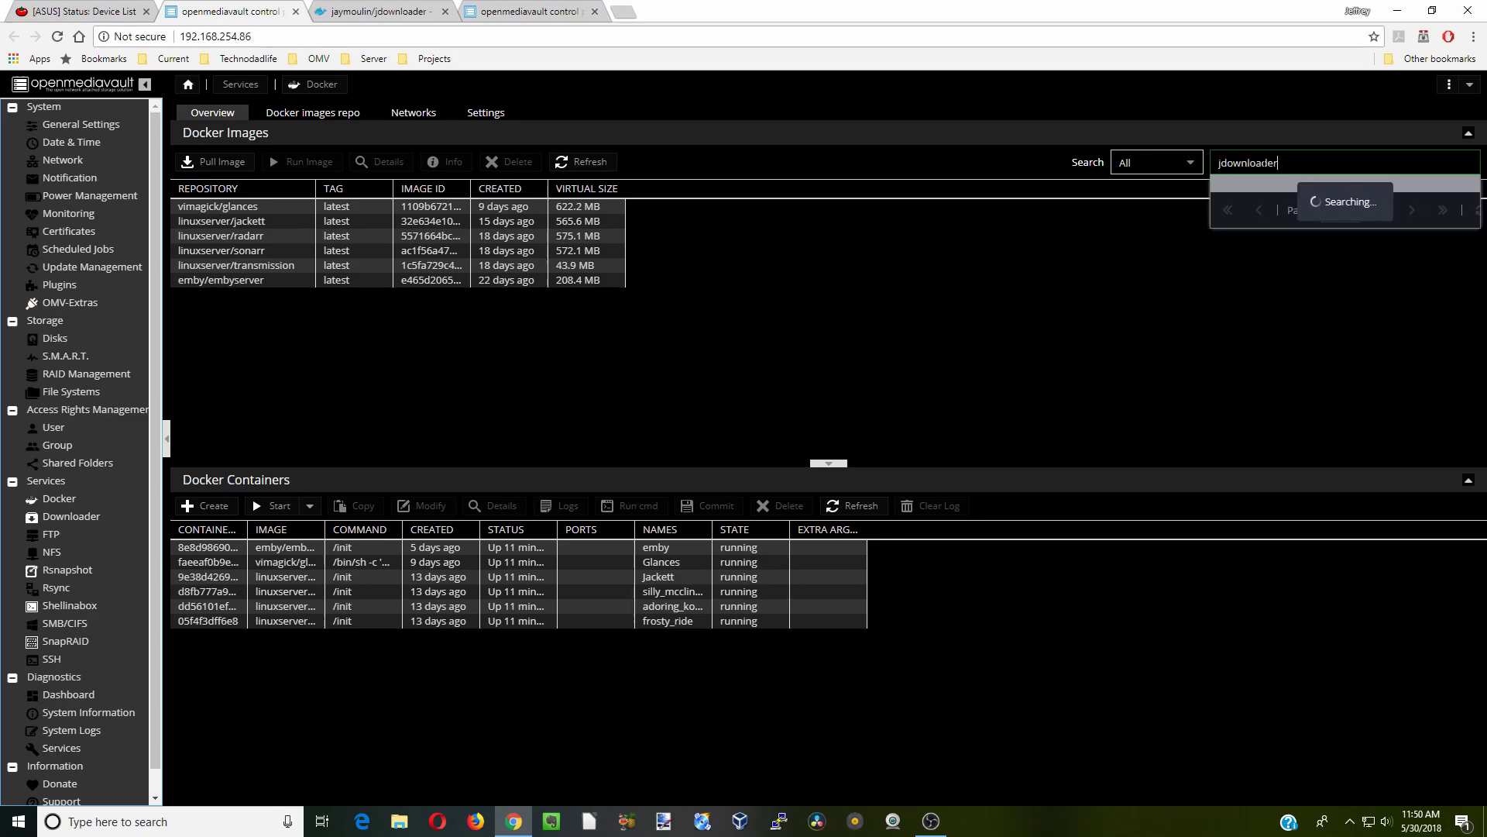
pyautogui.scroll(-2, 1311, 267)
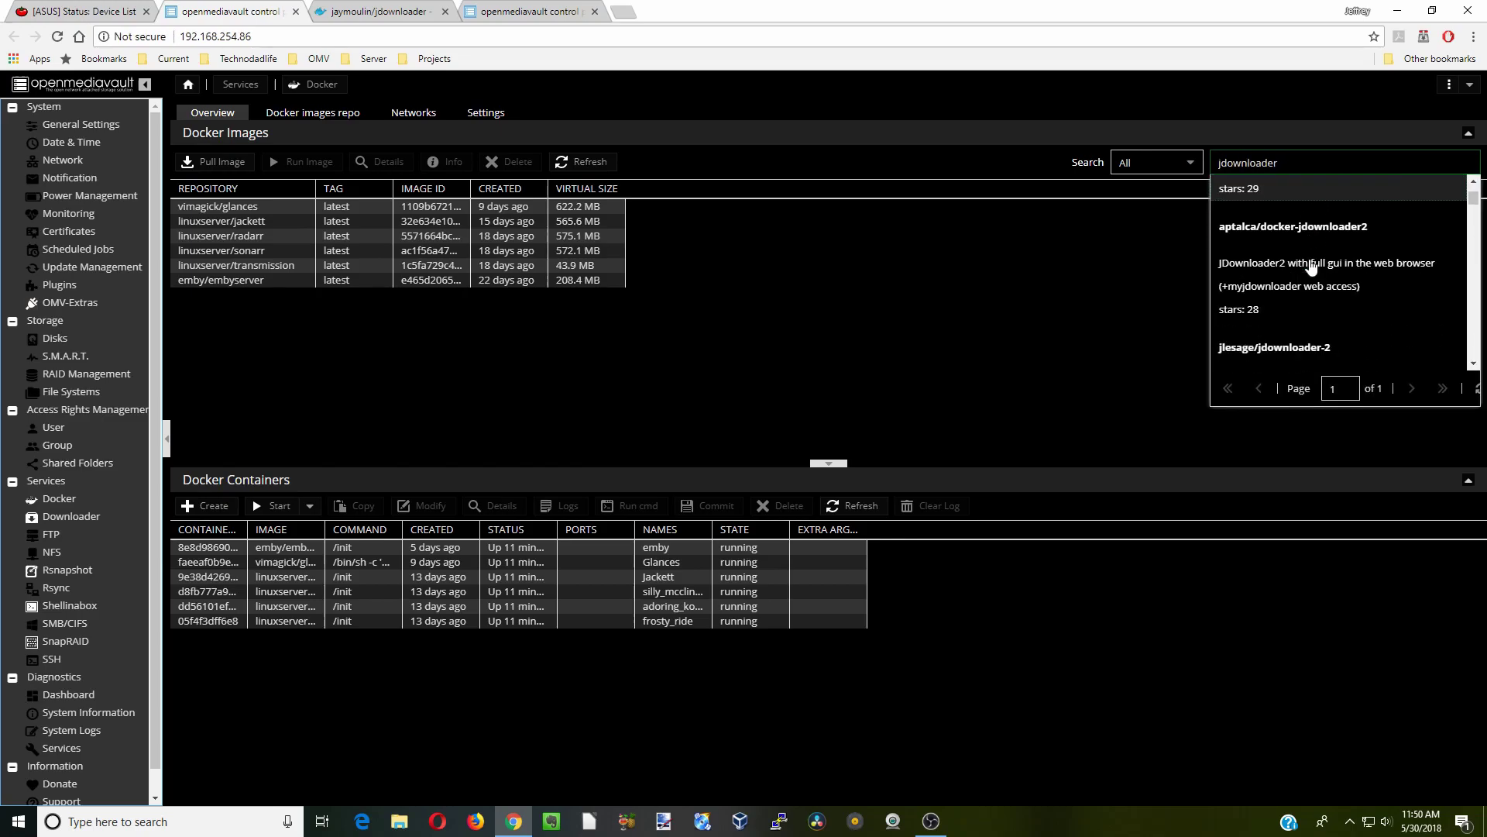
pyautogui.scroll(-2, 1311, 267)
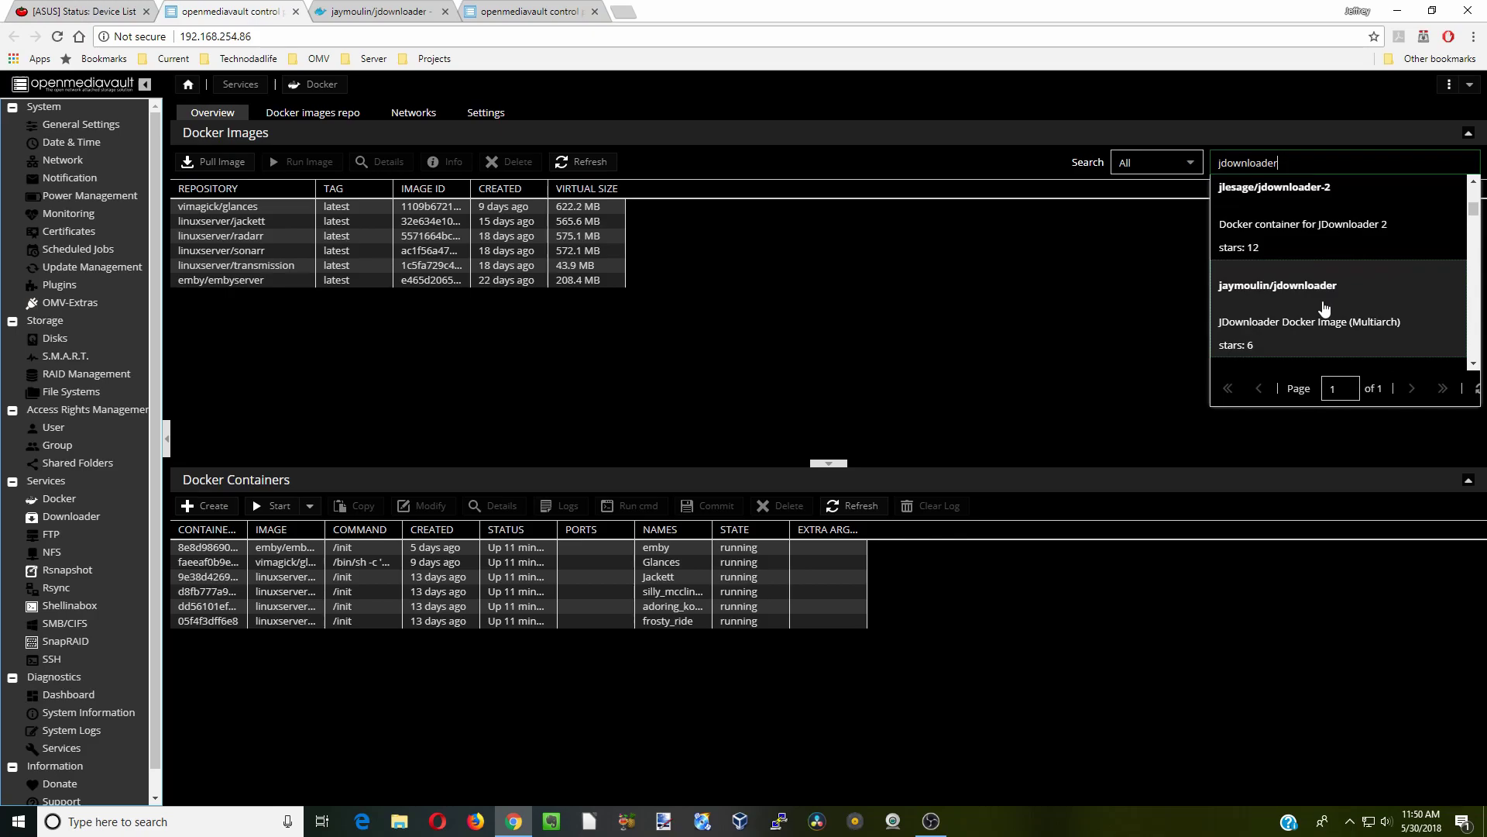
pyautogui.click(1326, 298)
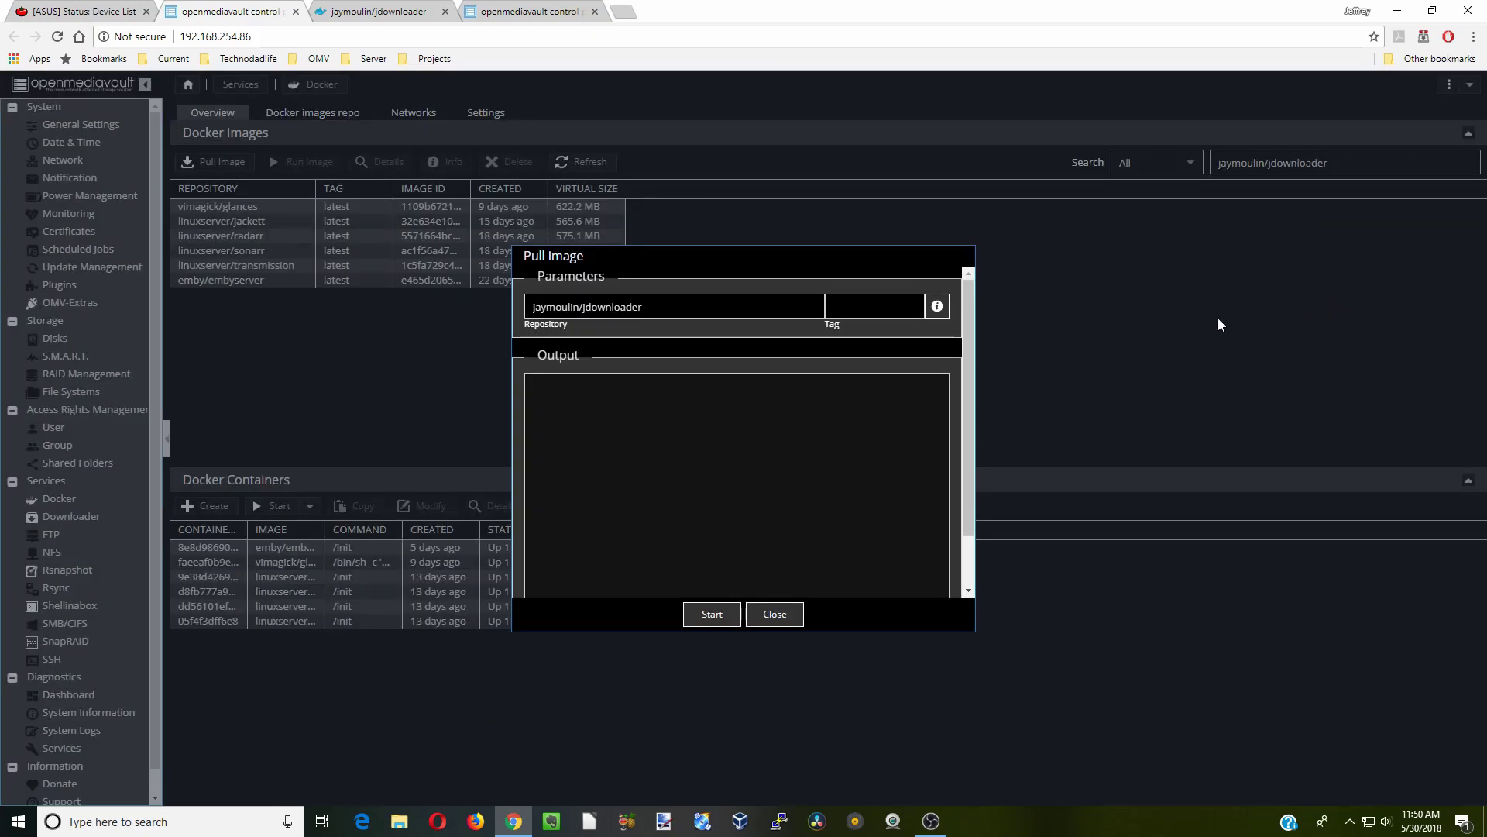
pyautogui.click(708, 617)
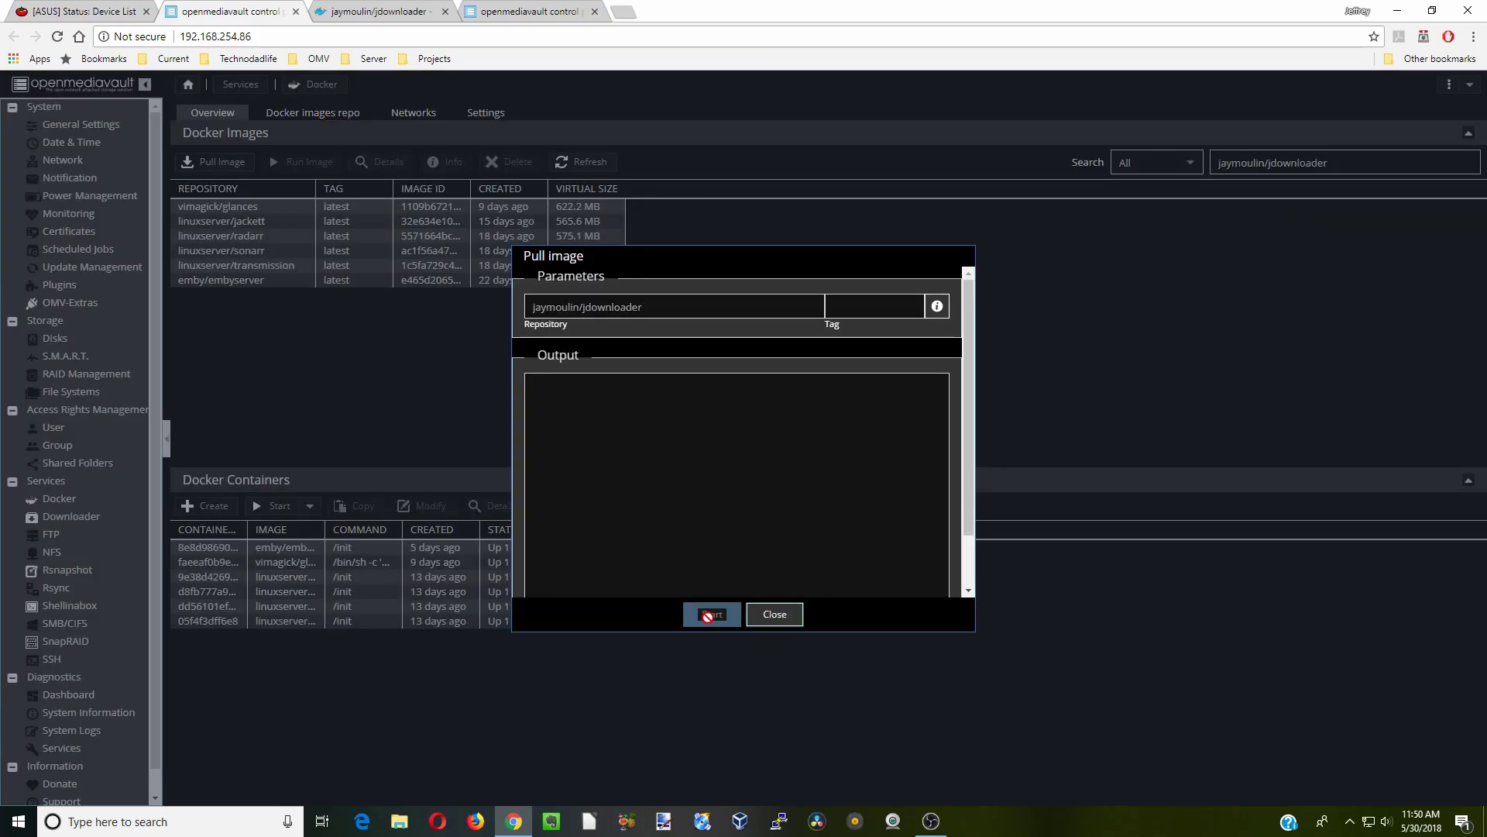
pyautogui.click(776, 615)
pyautogui.click(283, 299)
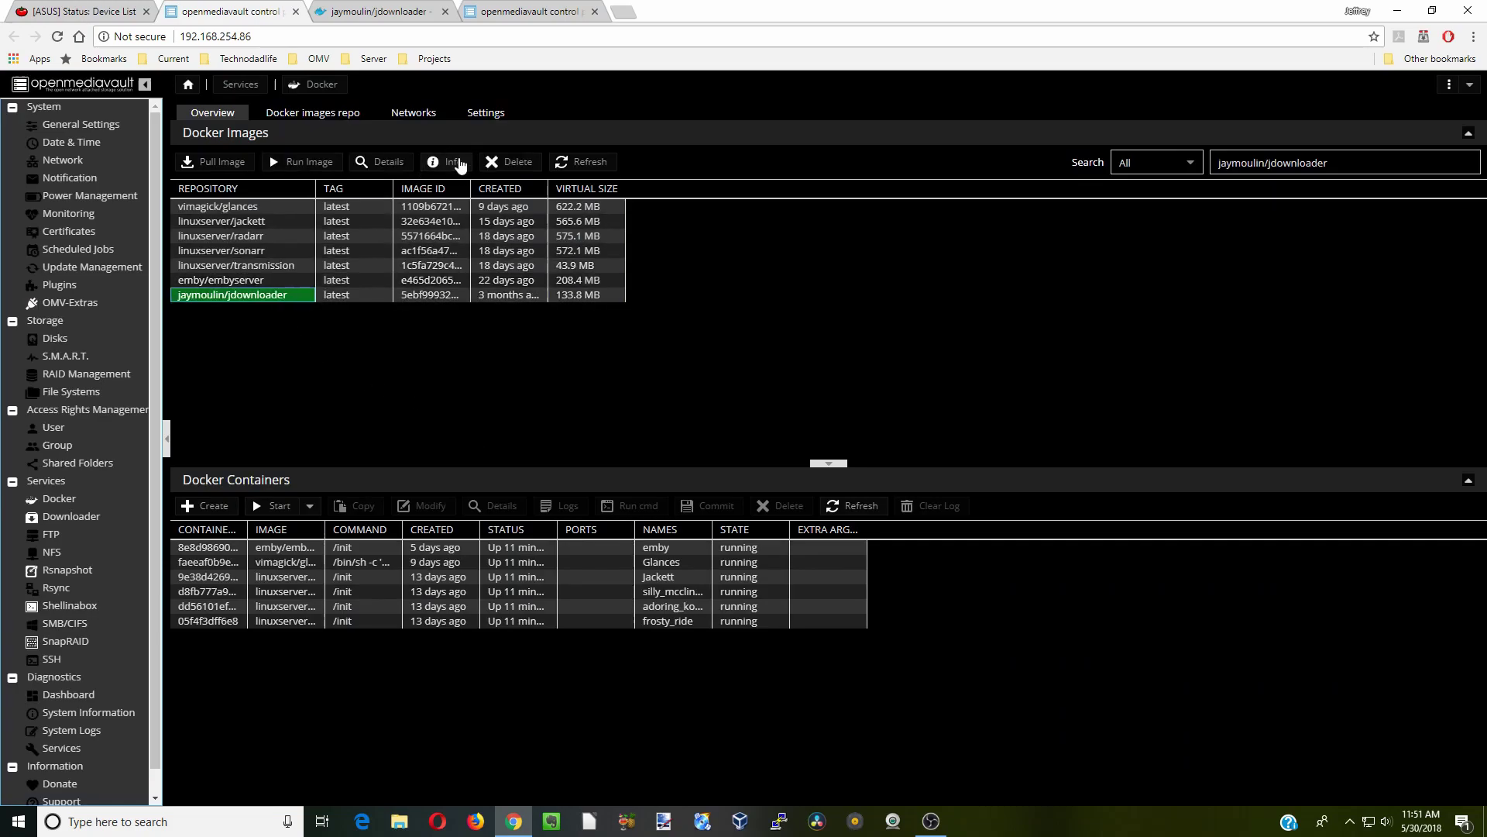
pyautogui.click(380, 13)
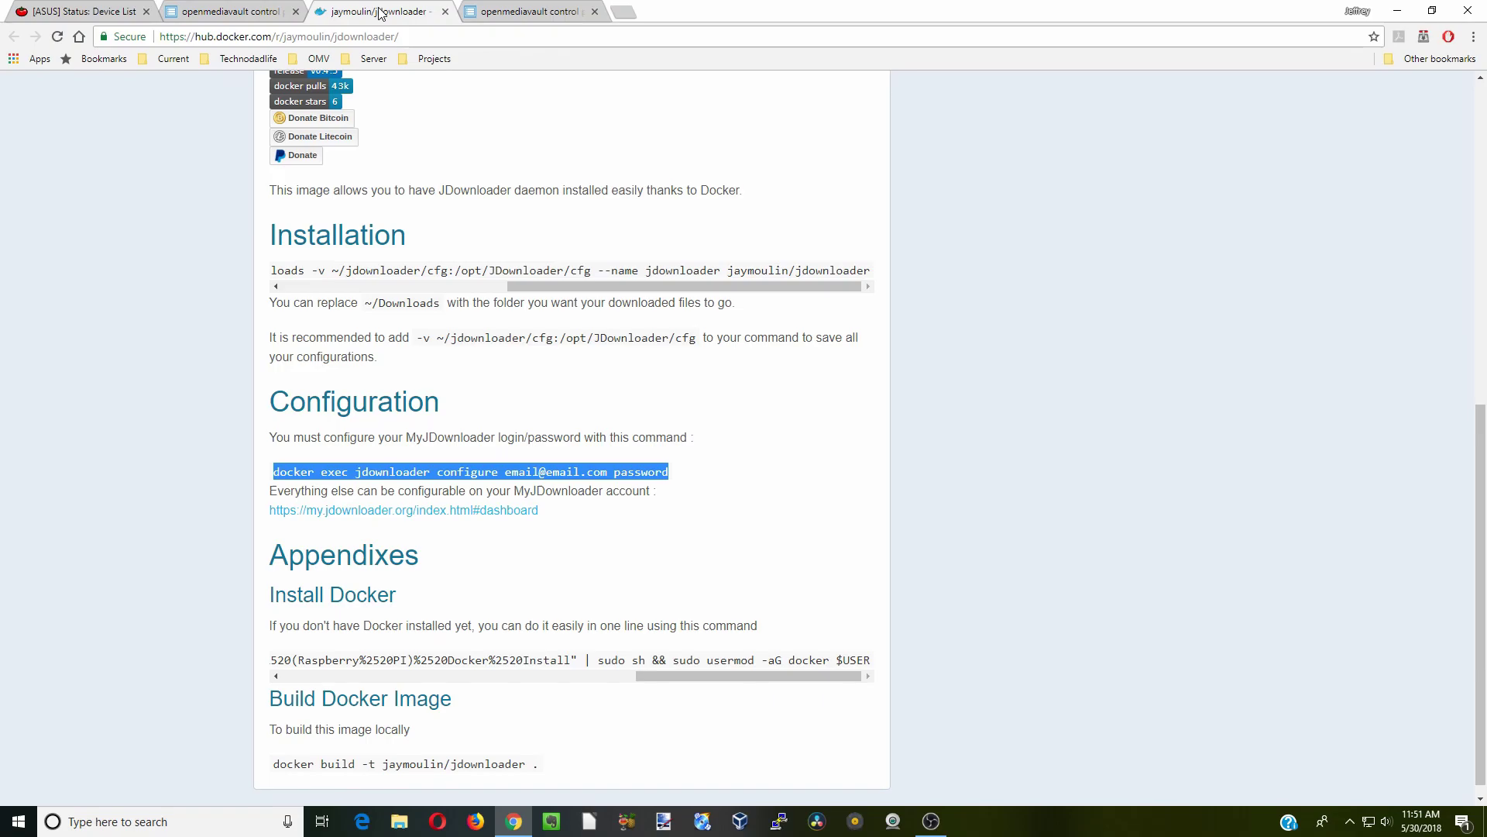
pyautogui.click(563, 402)
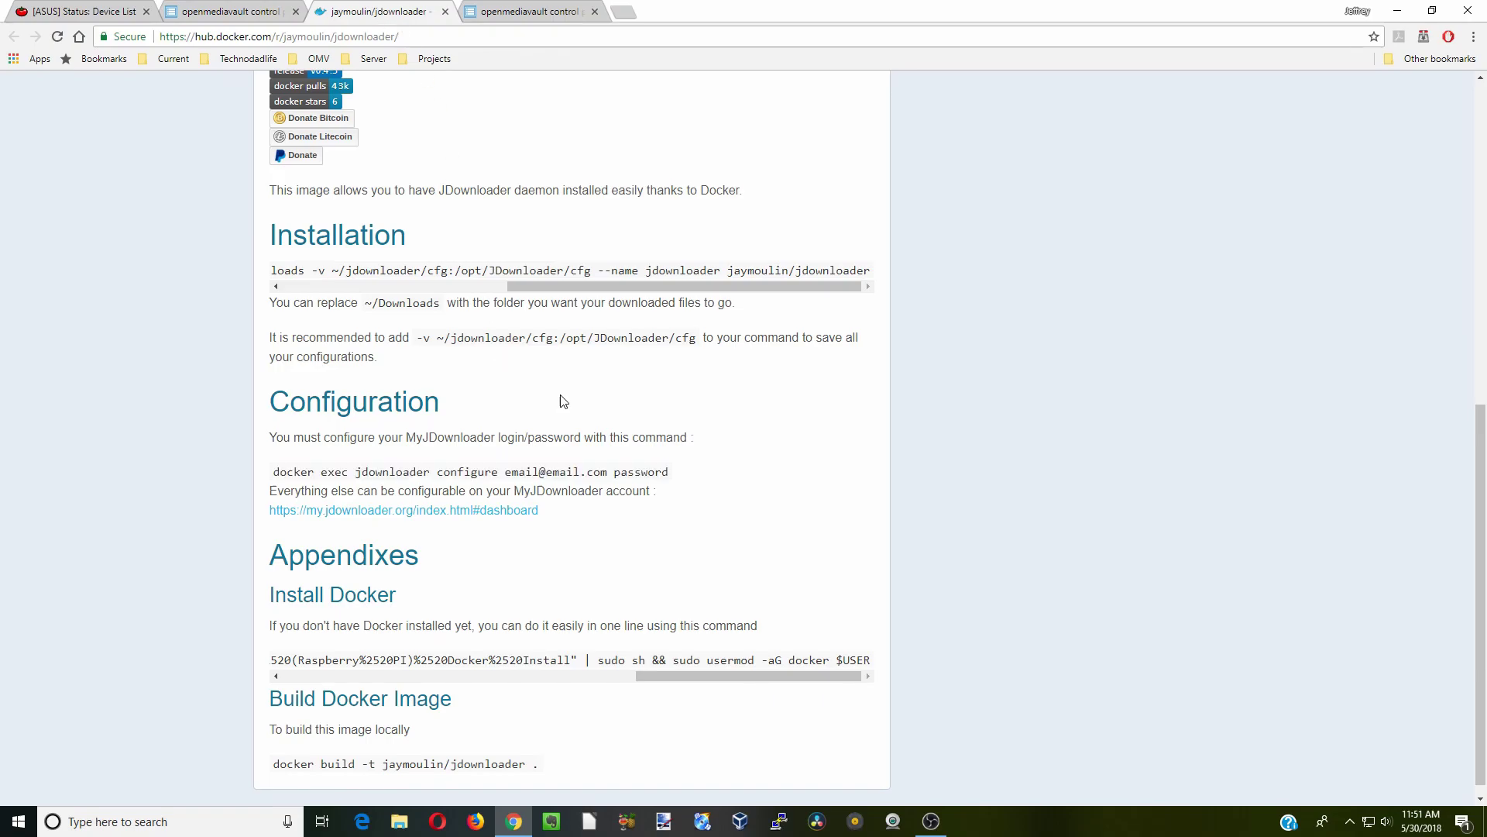
pyautogui.click(248, 12)
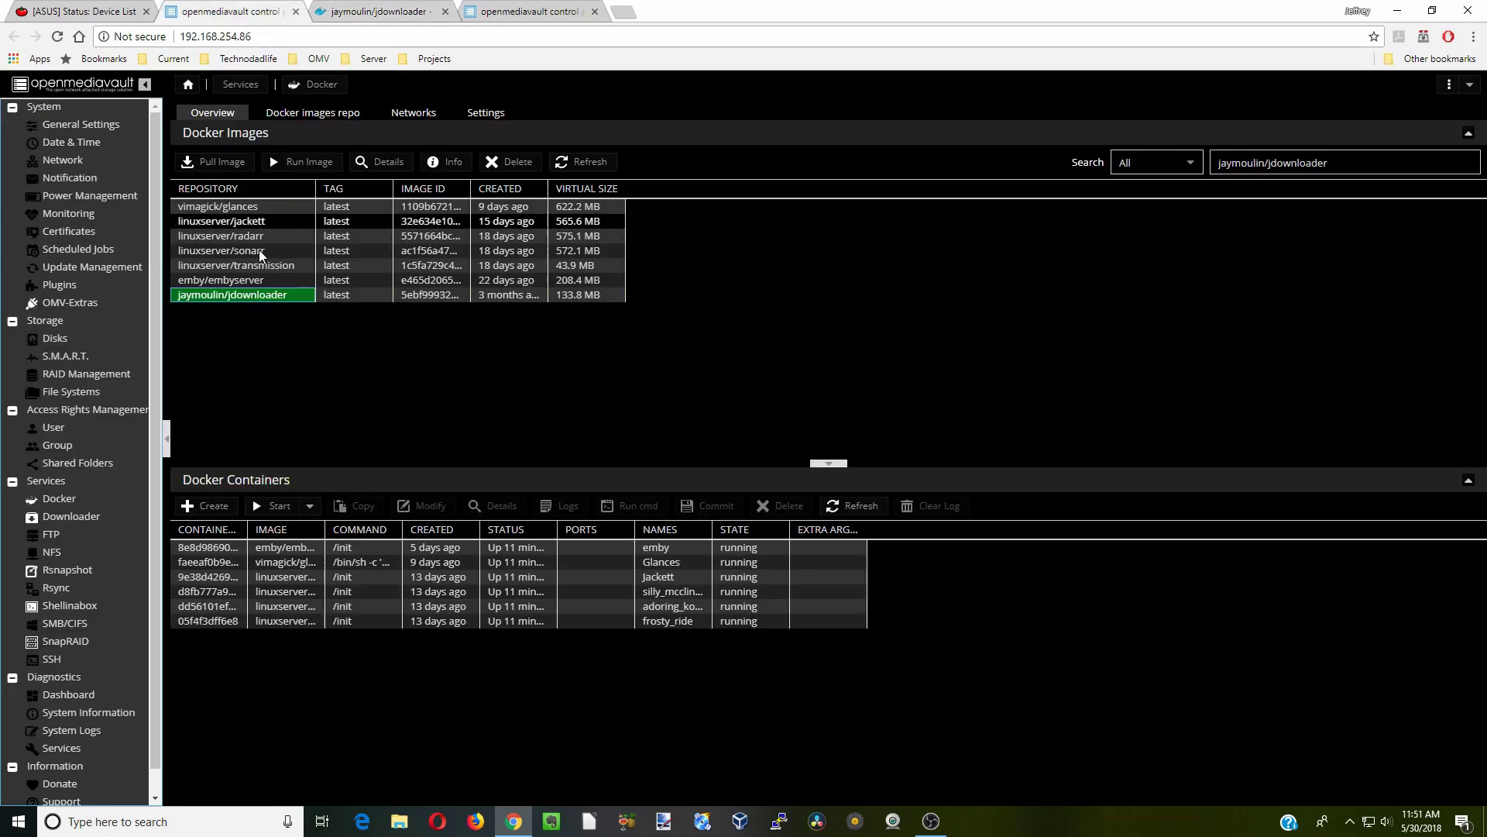
# Run the image as a container named jdownloader with restart policy always and Host network mode.
pyautogui.click(314, 163)
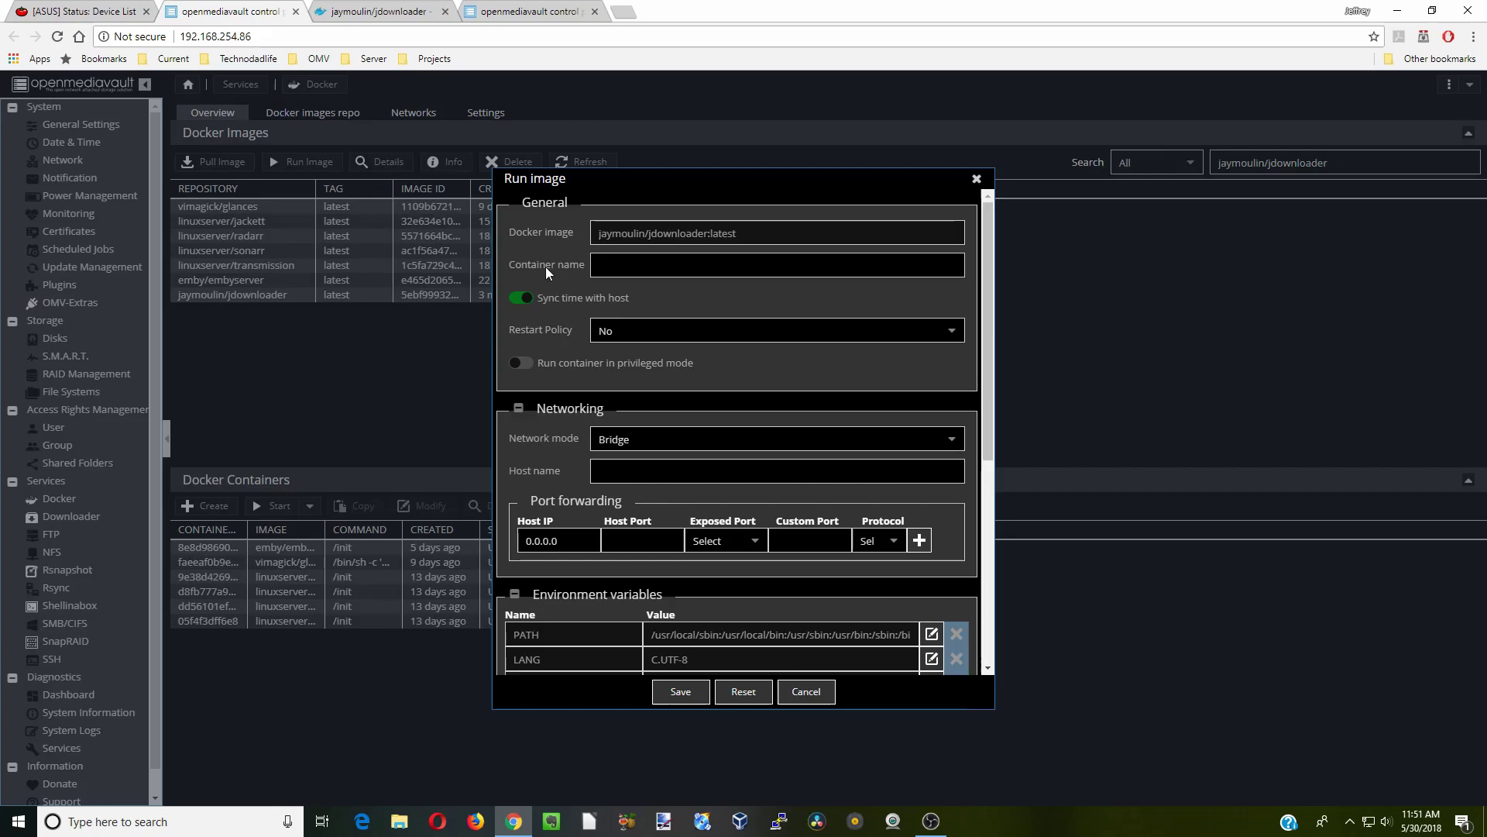
pyautogui.click(663, 271)
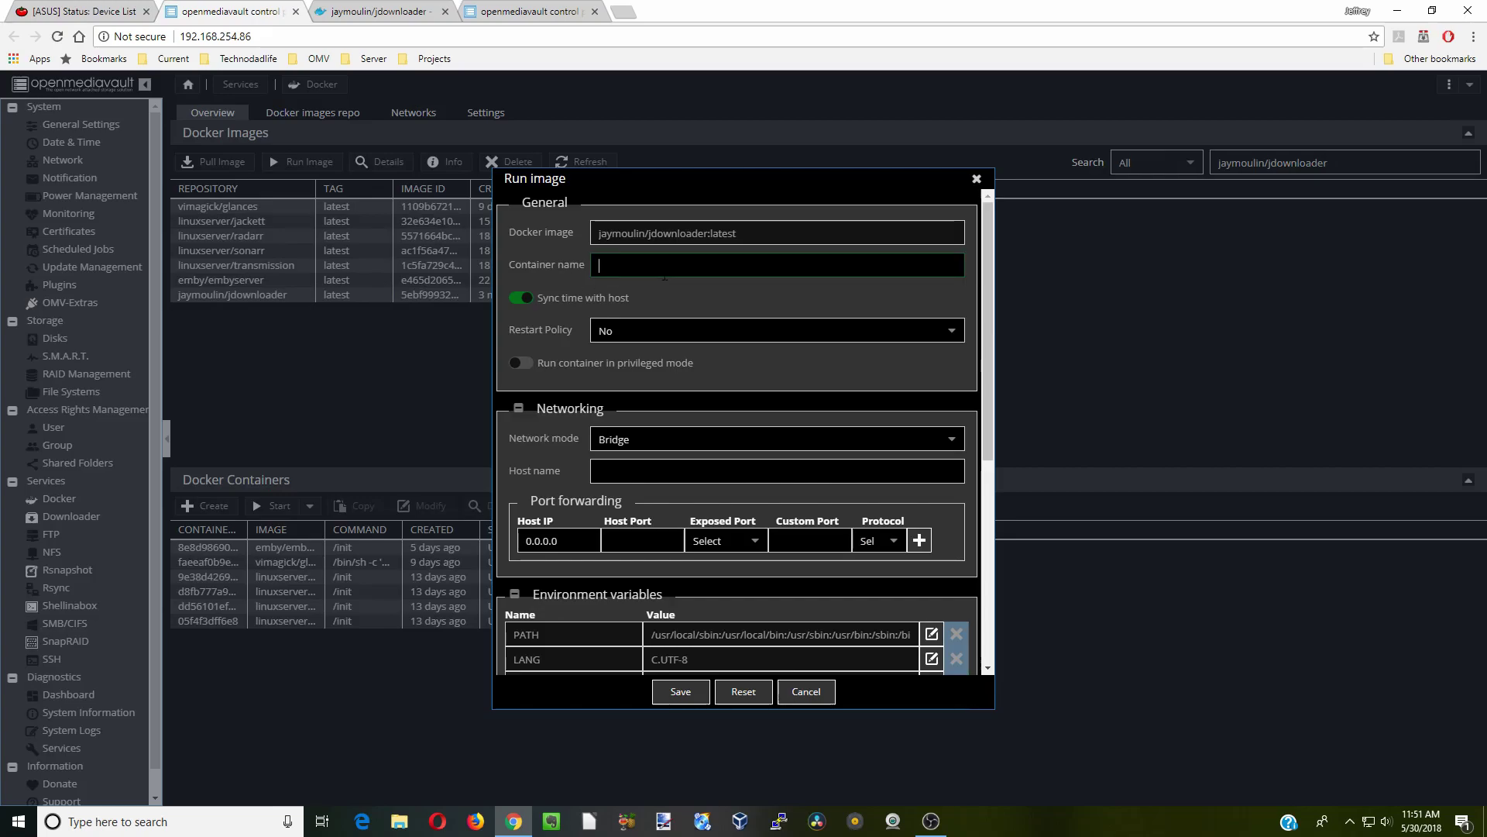
pyautogui.write('jdownloader')
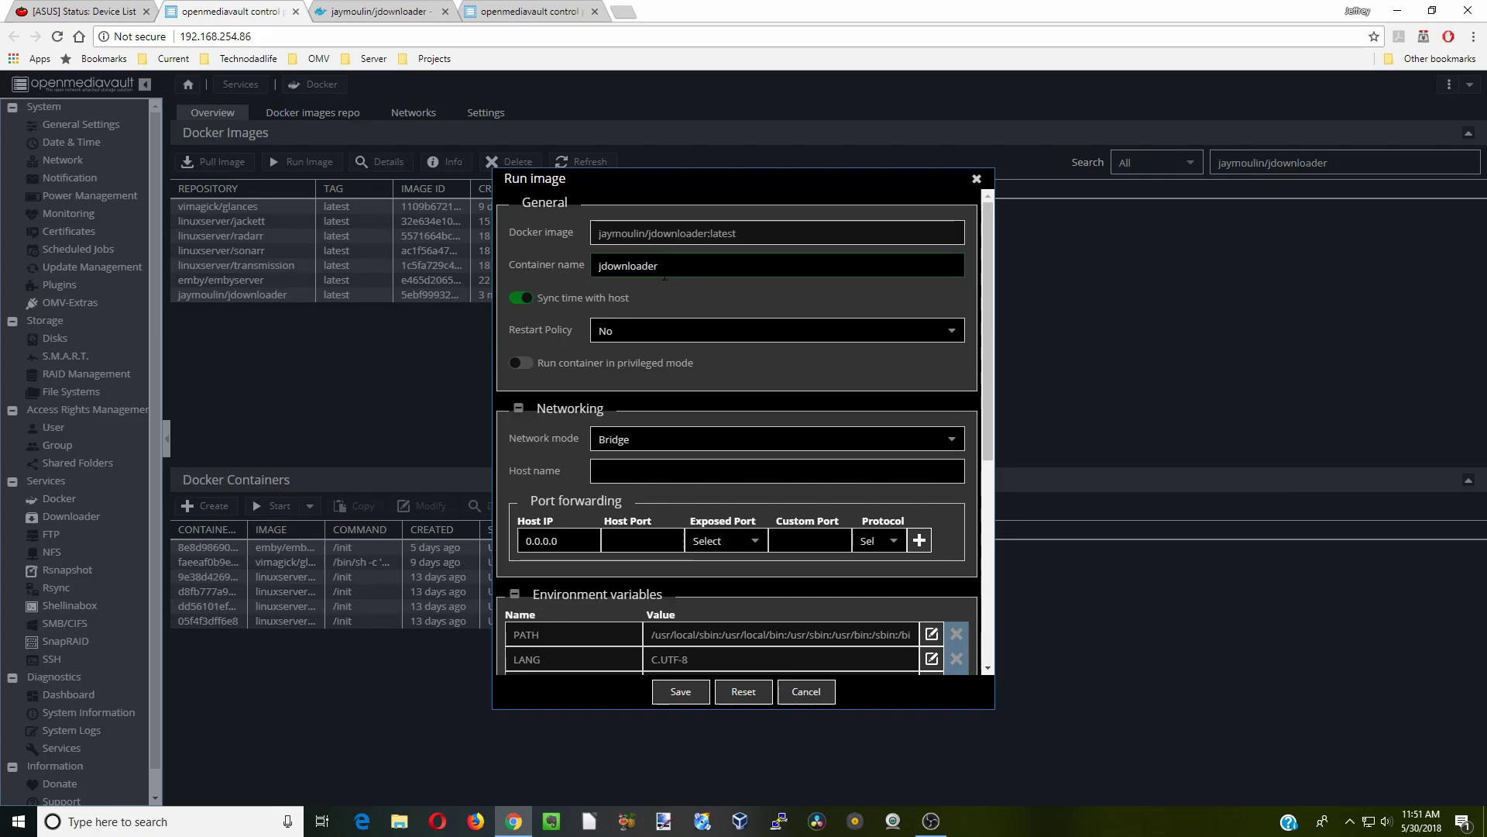
pyautogui.click(666, 330)
pyautogui.click(683, 385)
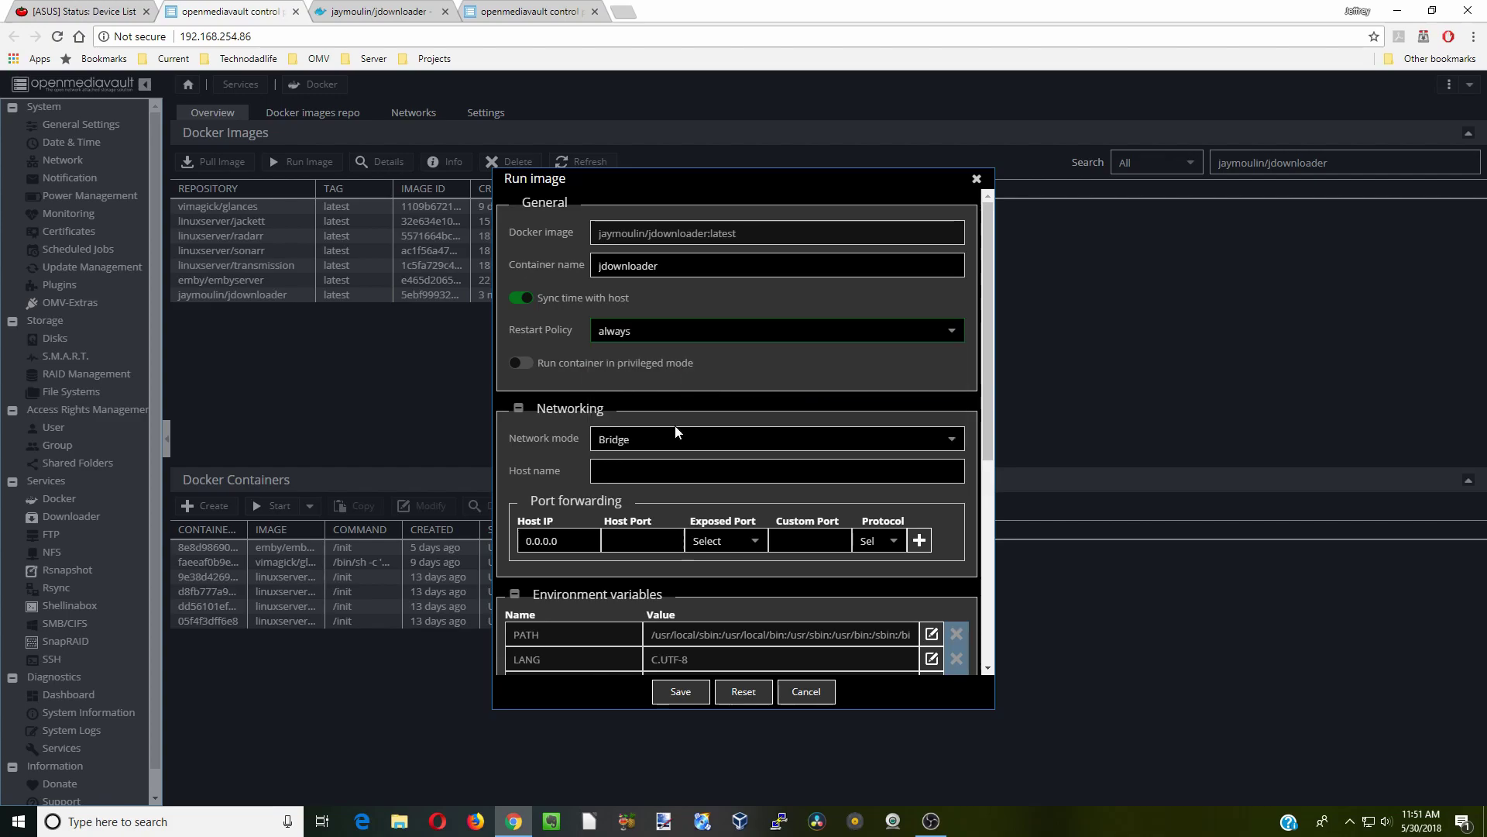
pyautogui.click(676, 433)
pyautogui.click(687, 485)
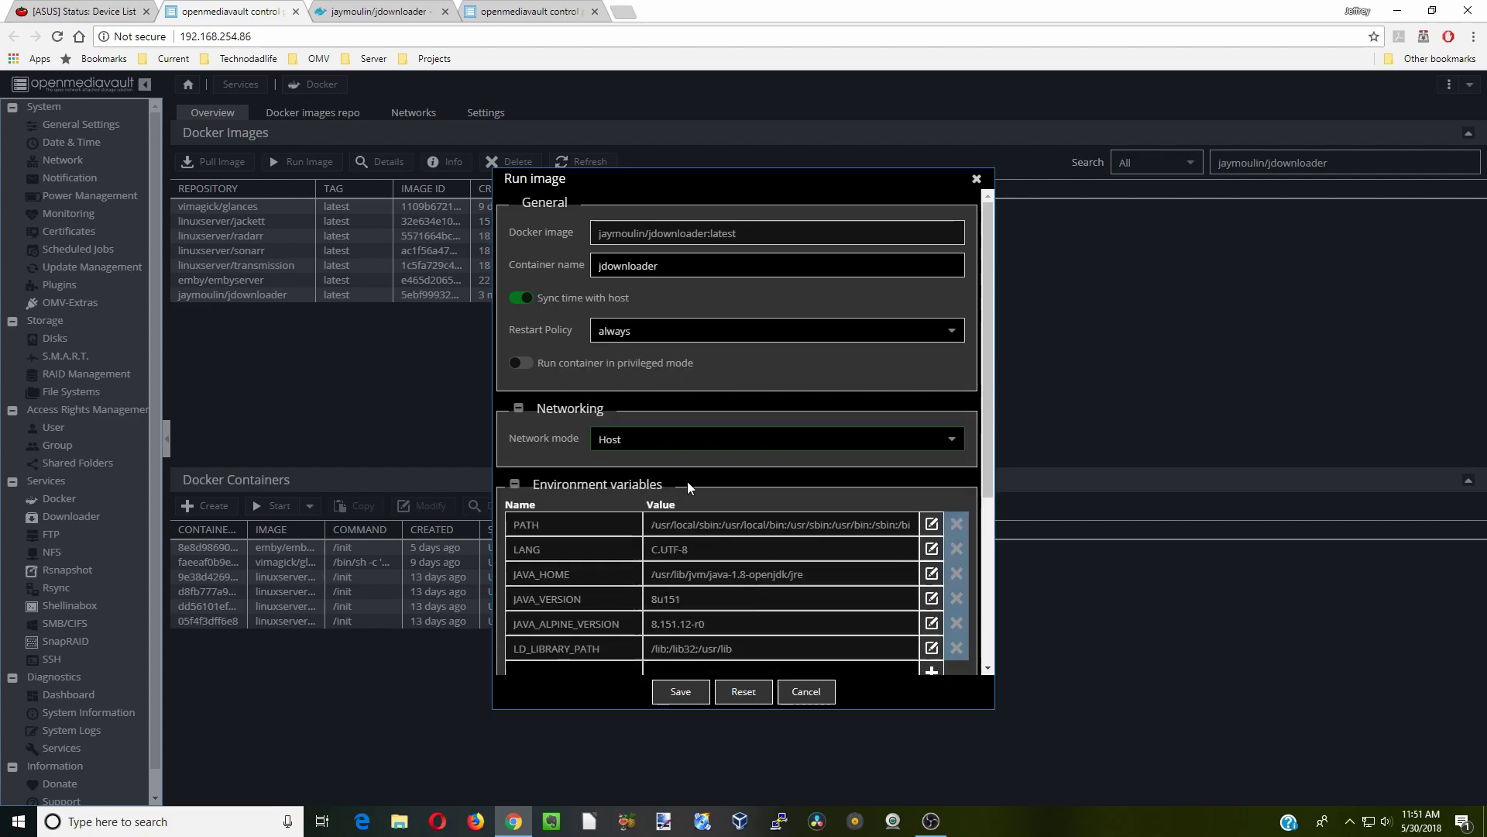
pyautogui.press('Tab')
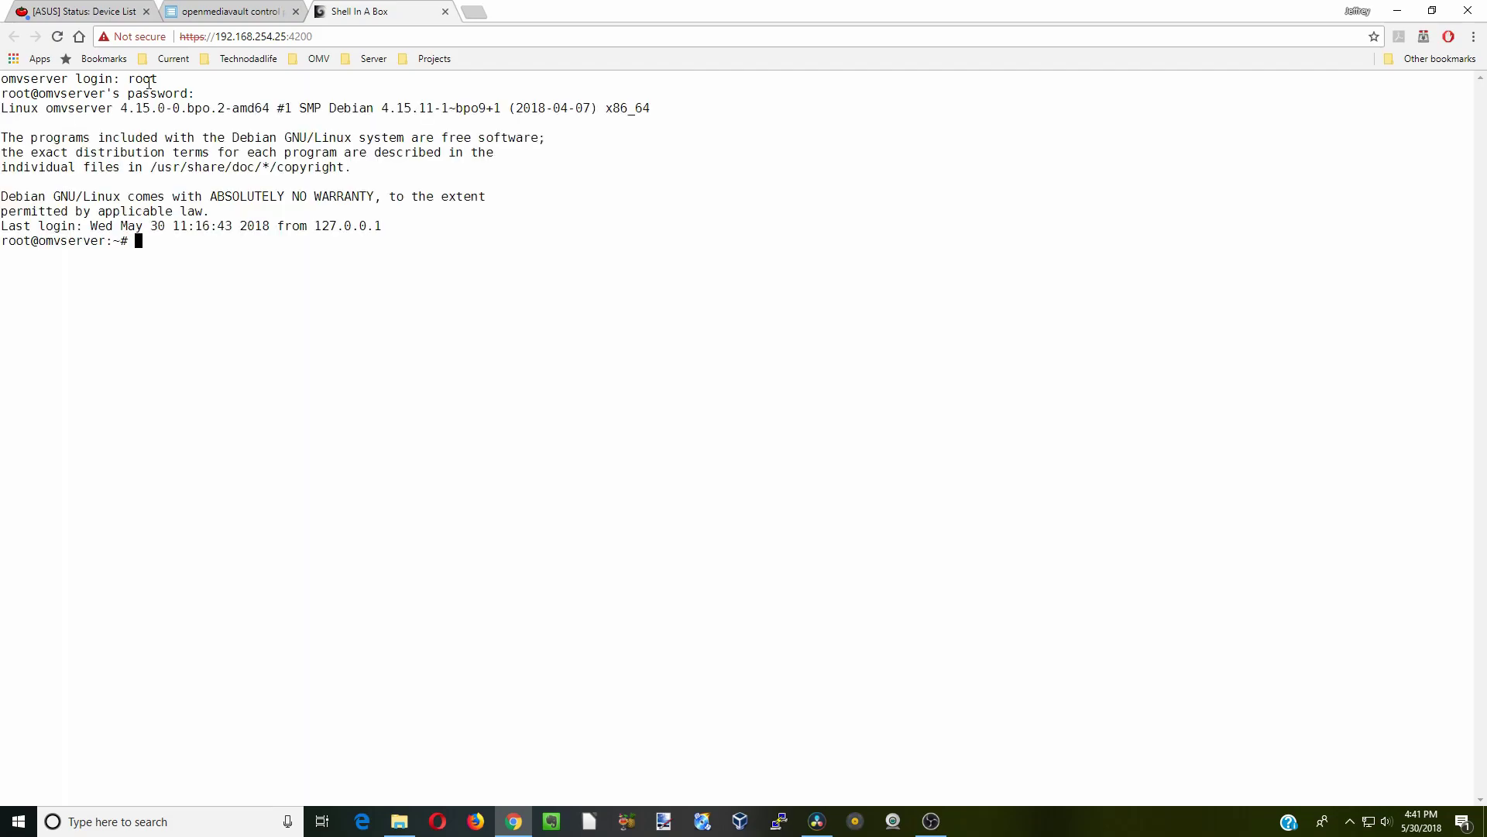
# Run 'id user1' as root to read uid 1000 and gid 100.
pyautogui.write('id user1')
pyautogui.press('Return')
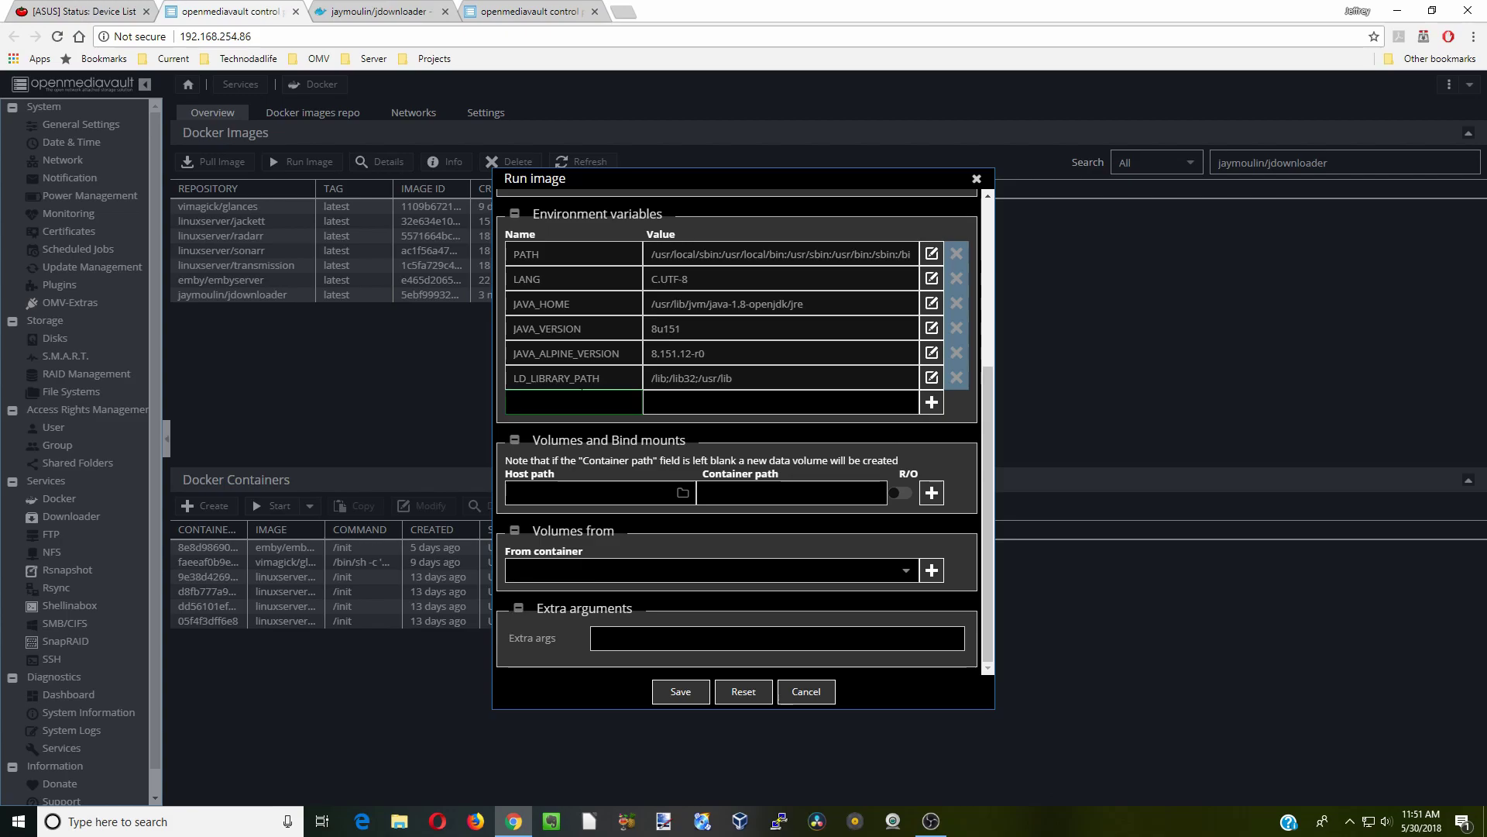
# Add environment variables UID = 1000 and PID = 100 to the jdownloader container settings.
pyautogui.write('UID')
pyautogui.press('Tab')
pyautogui.write('1000')
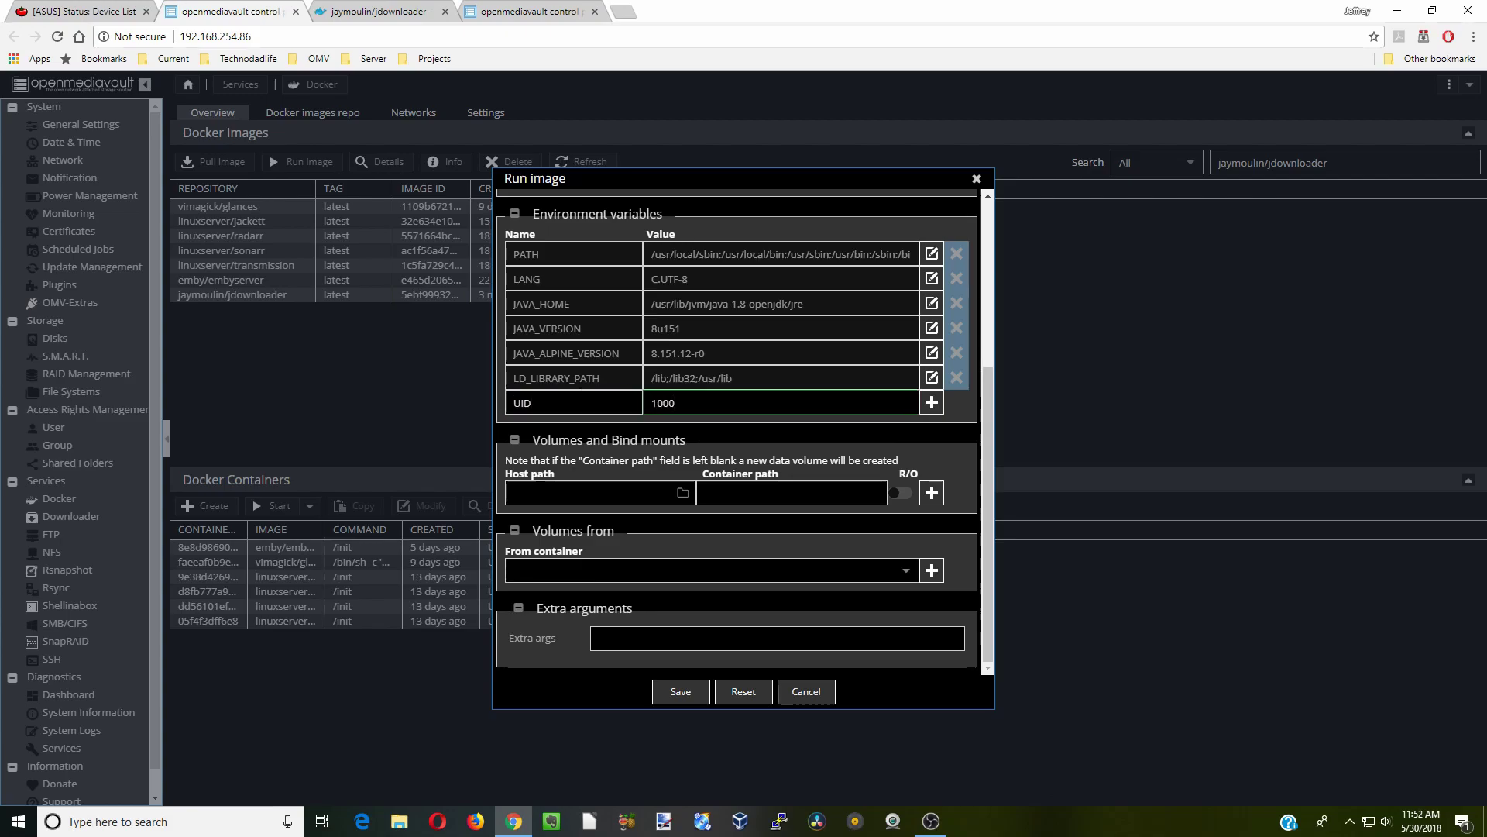
pyautogui.click(931, 402)
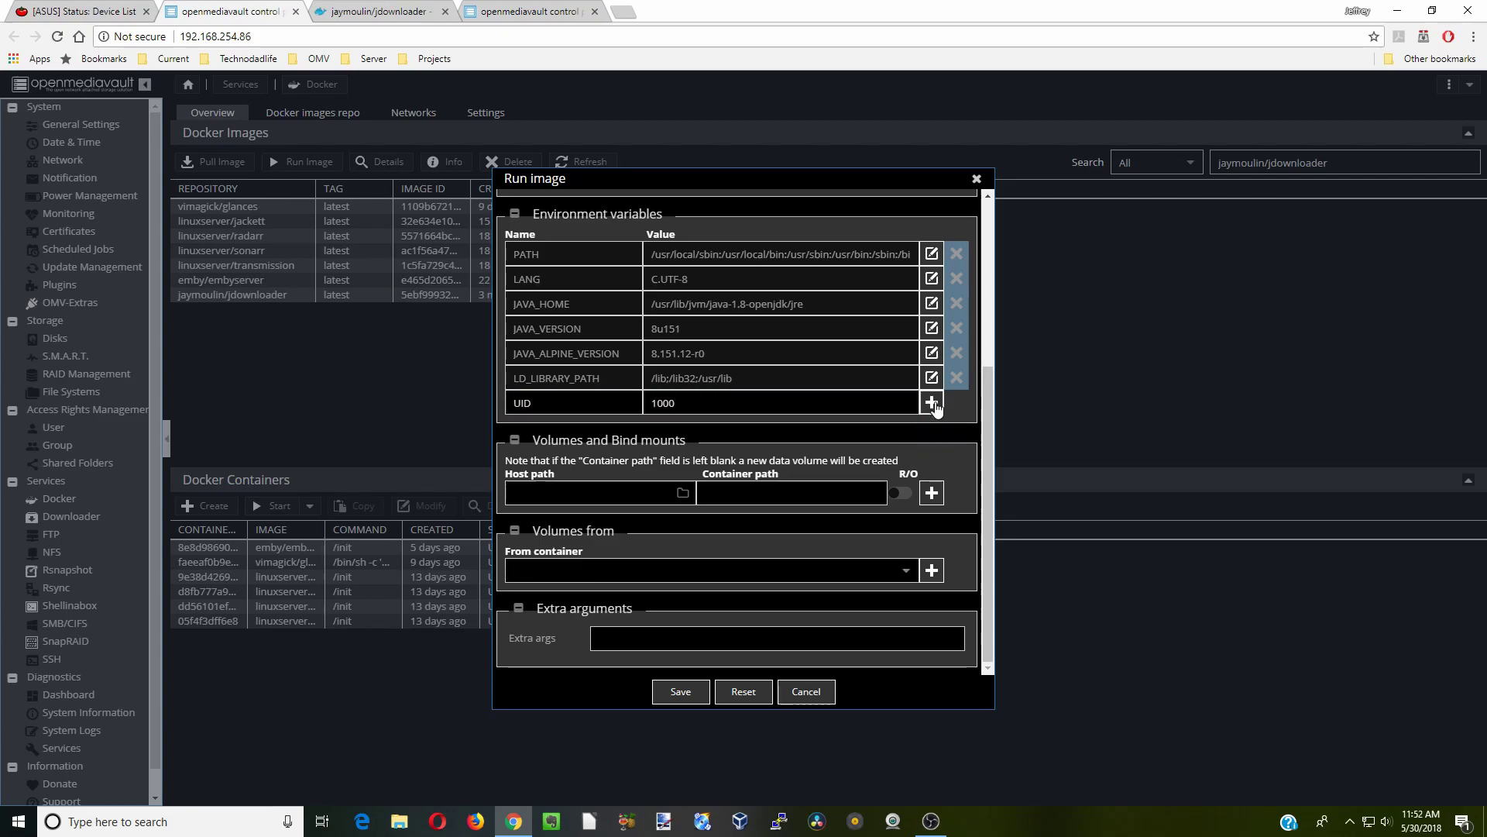
pyautogui.write('PID')
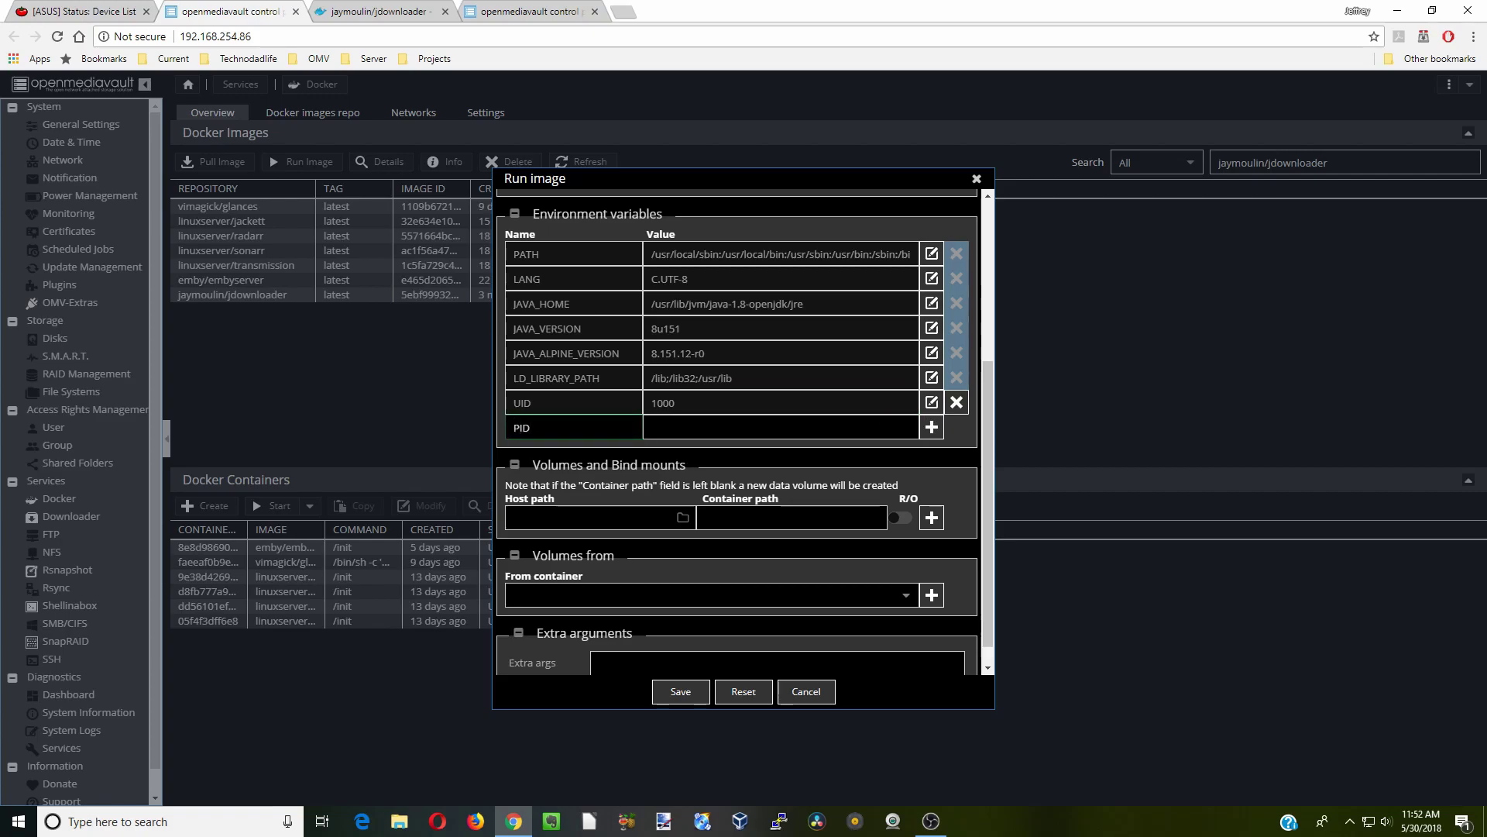
pyautogui.press('Tab')
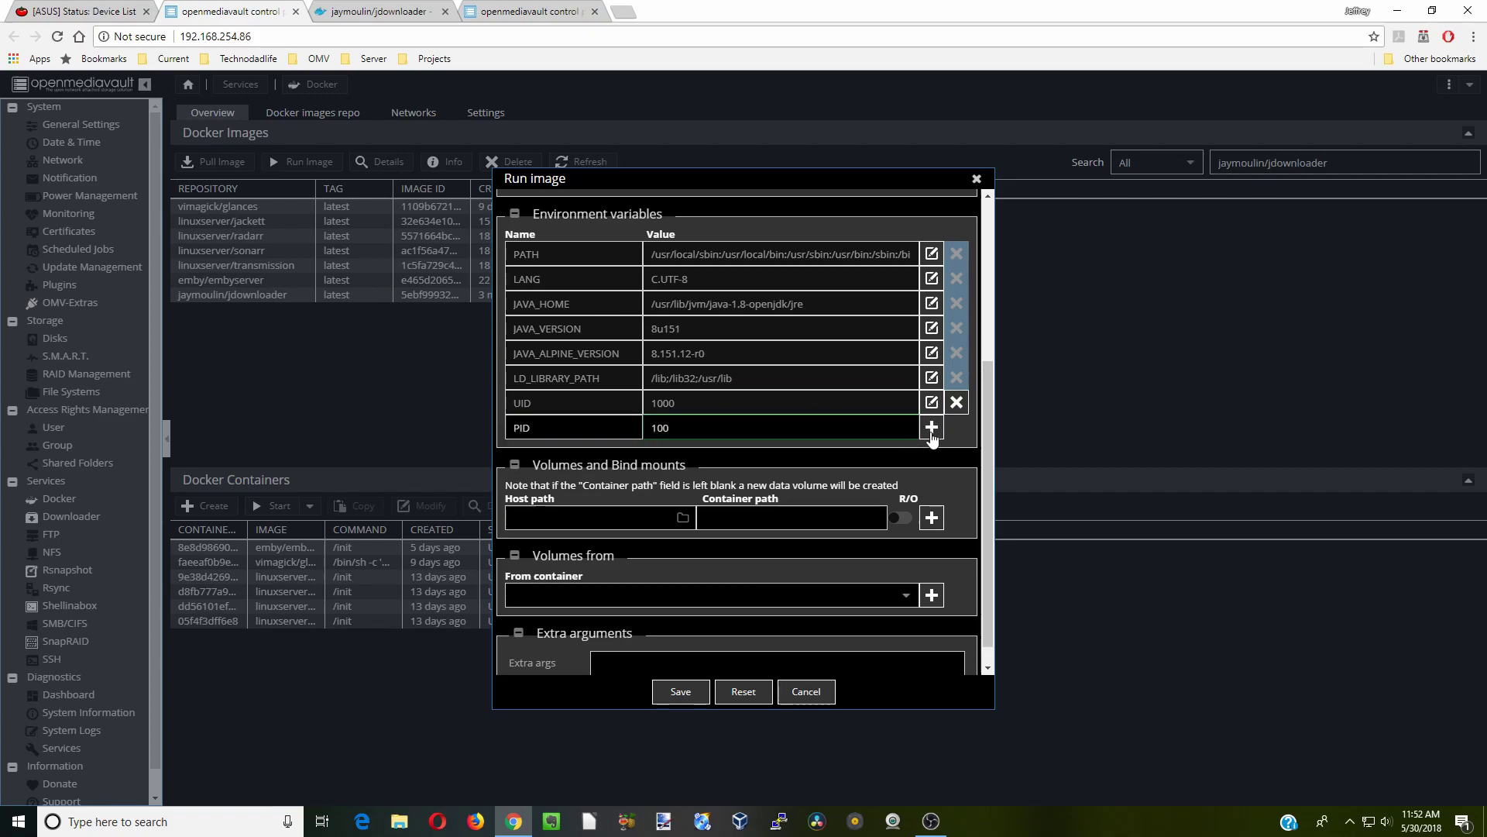
pyautogui.write('100')
pyautogui.click(931, 428)
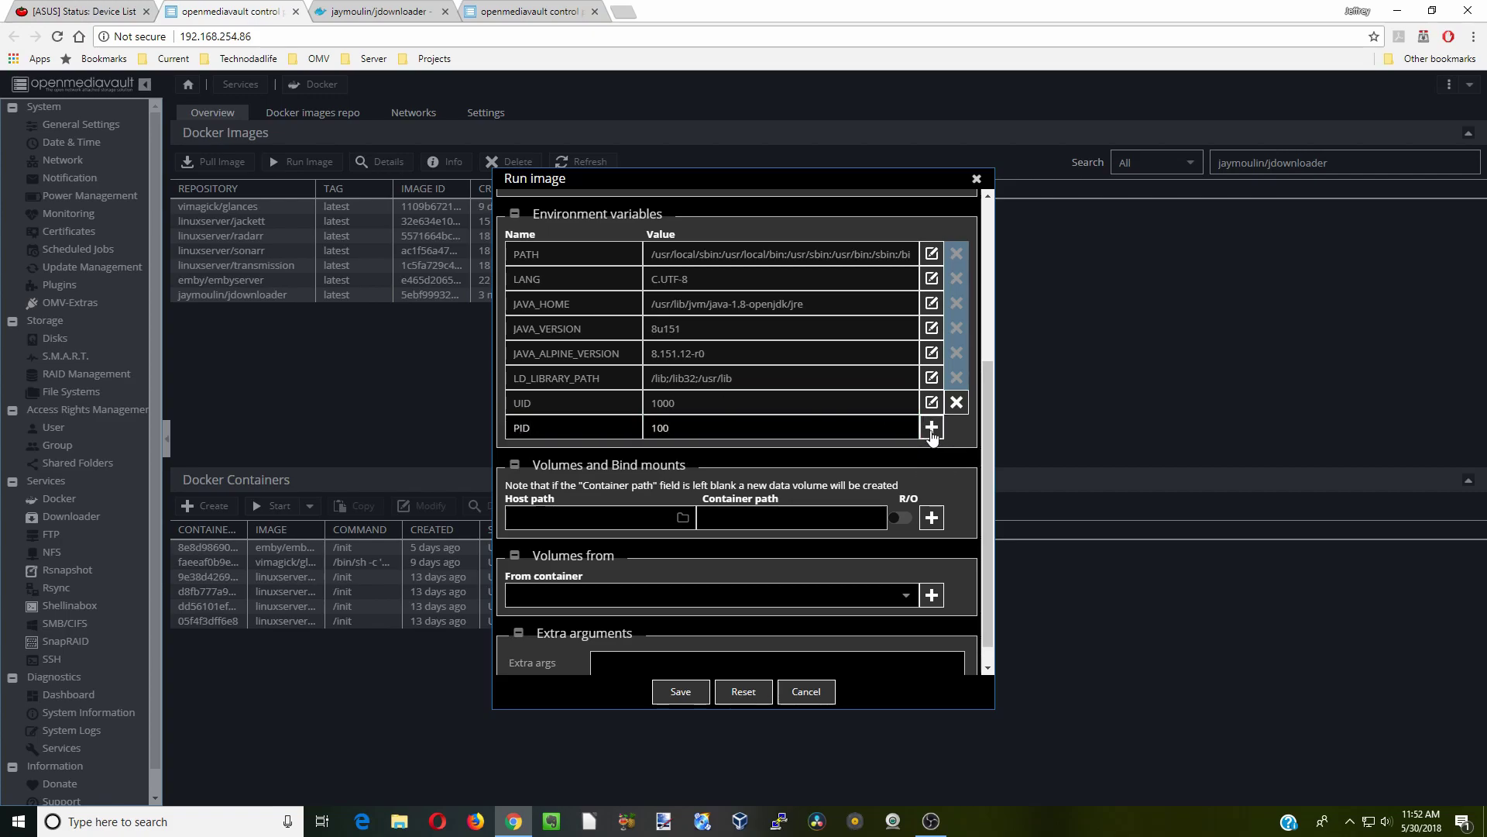
pyautogui.click(756, 553)
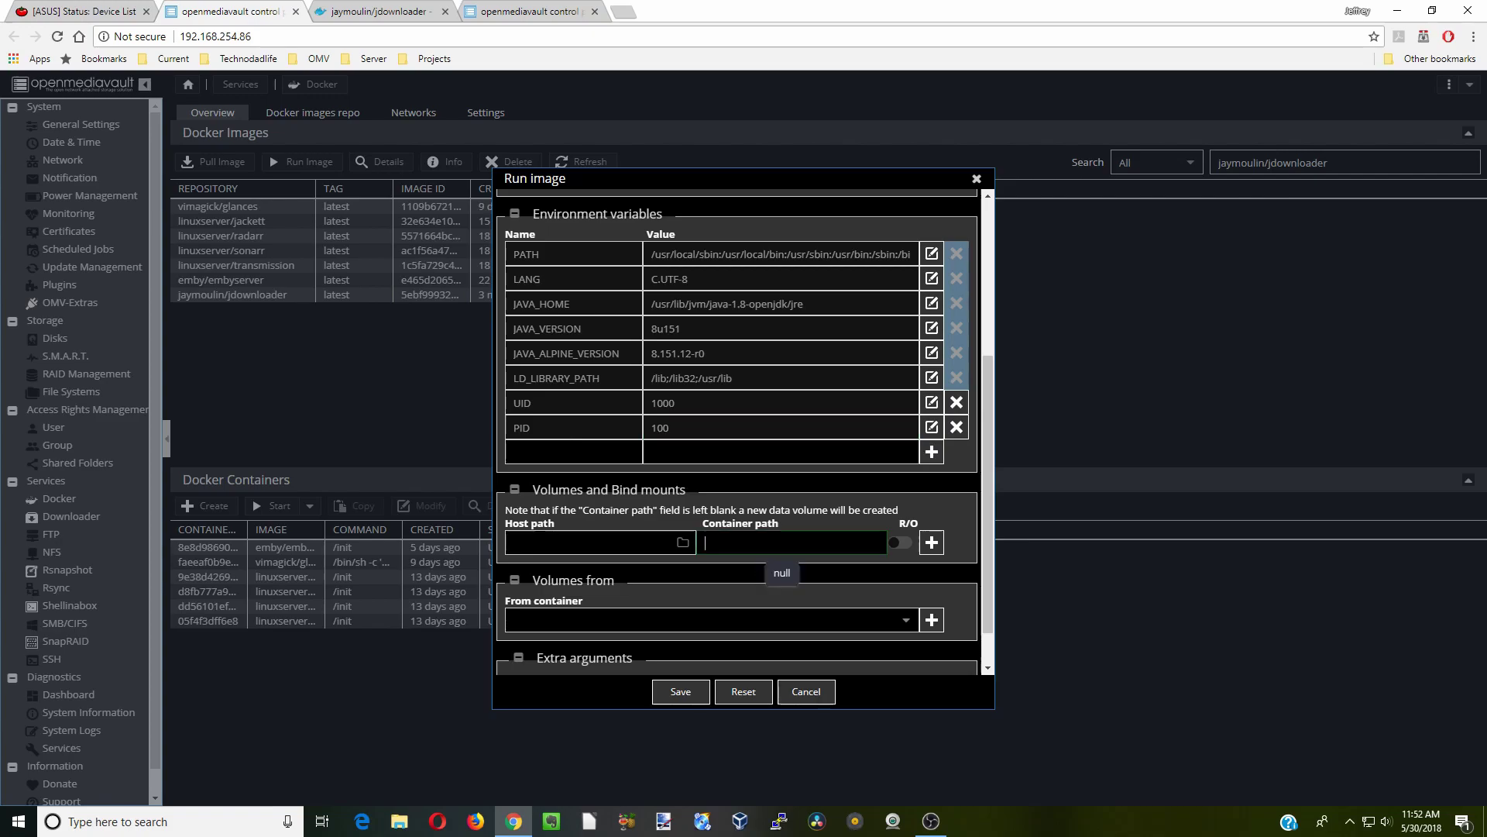
# Set the first volume's container path to /opt/JDownloader/cfg.
pyautogui.write('/opt/JDownloader/cfg')
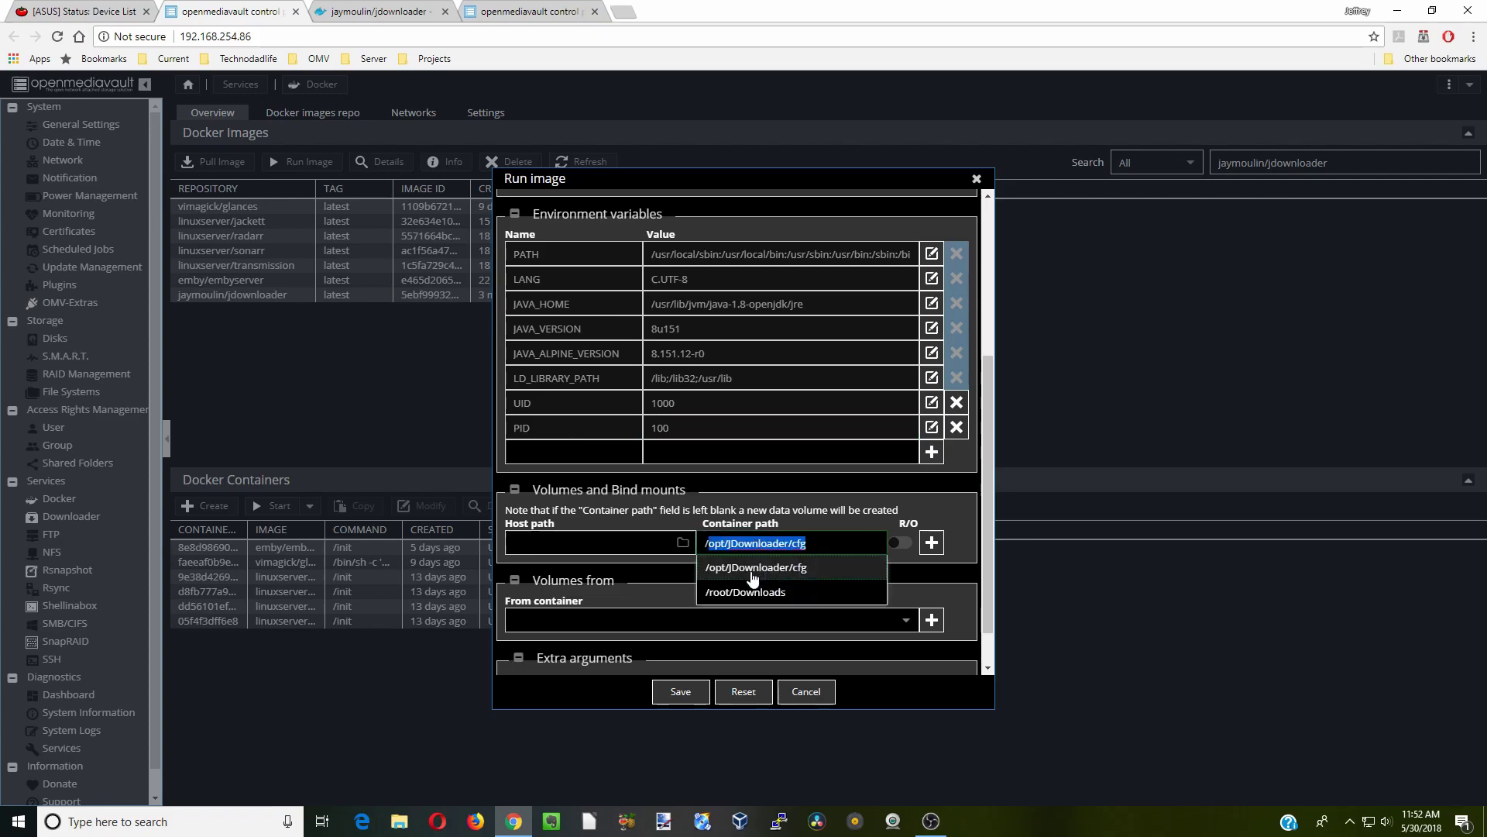
pyautogui.click(753, 569)
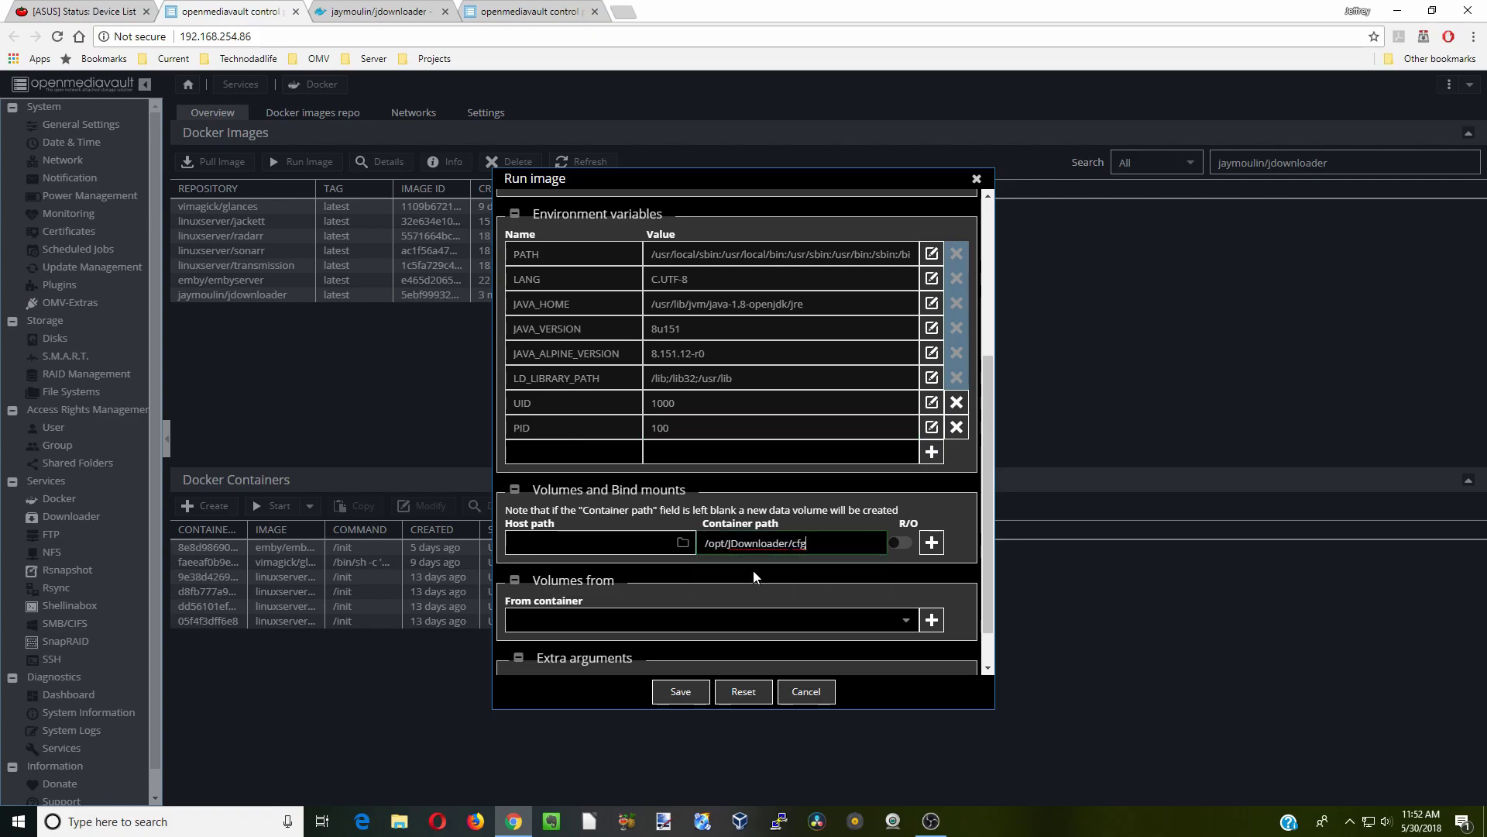
pyautogui.click(399, 826)
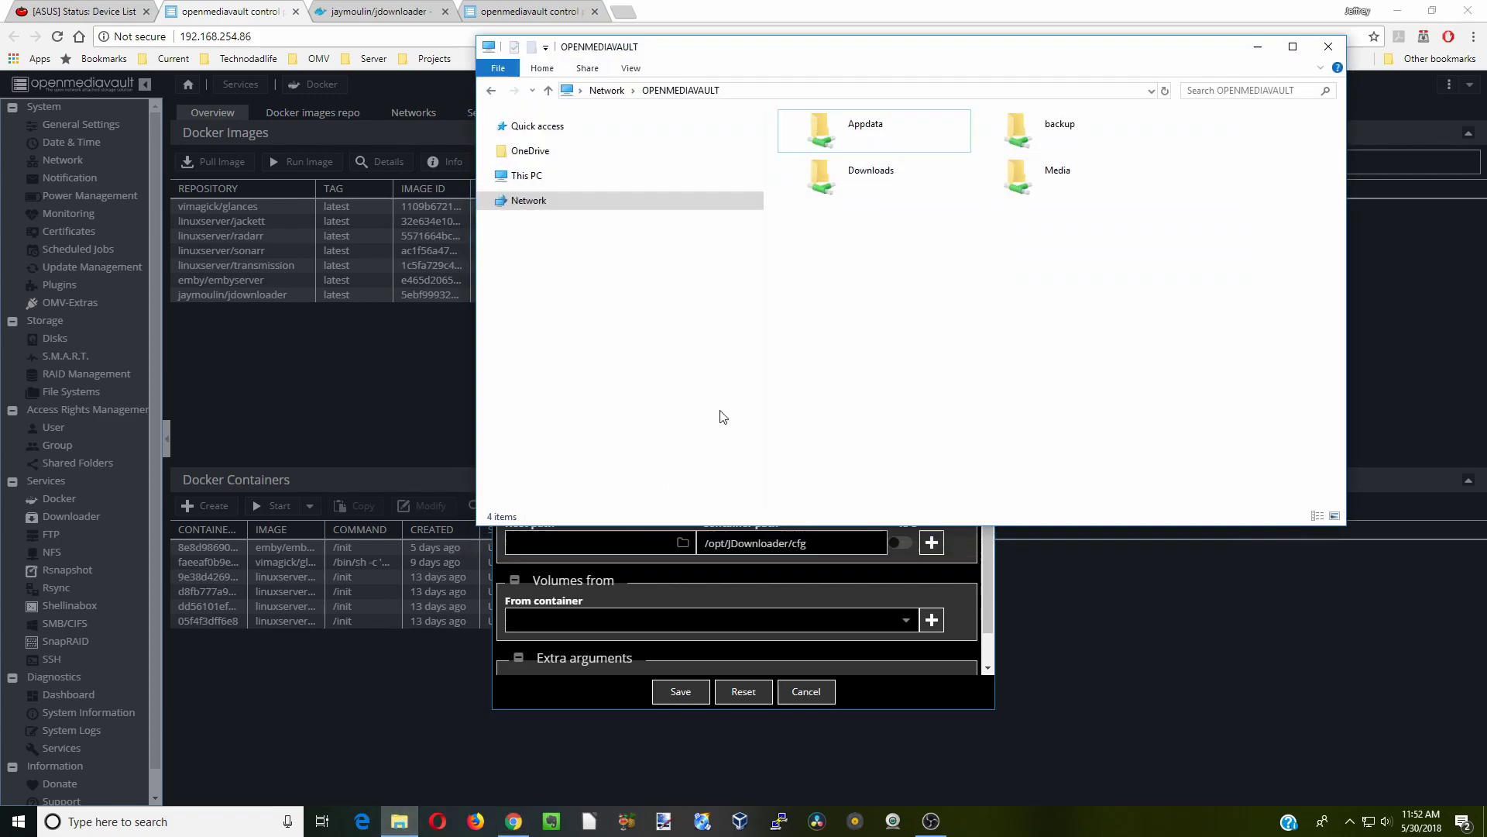
# Create a new folder named Jdownloader inside the OPENMEDIAVAULT Appdata share.
pyautogui.click(982, 120)
pyautogui.doubleClick(983, 120)
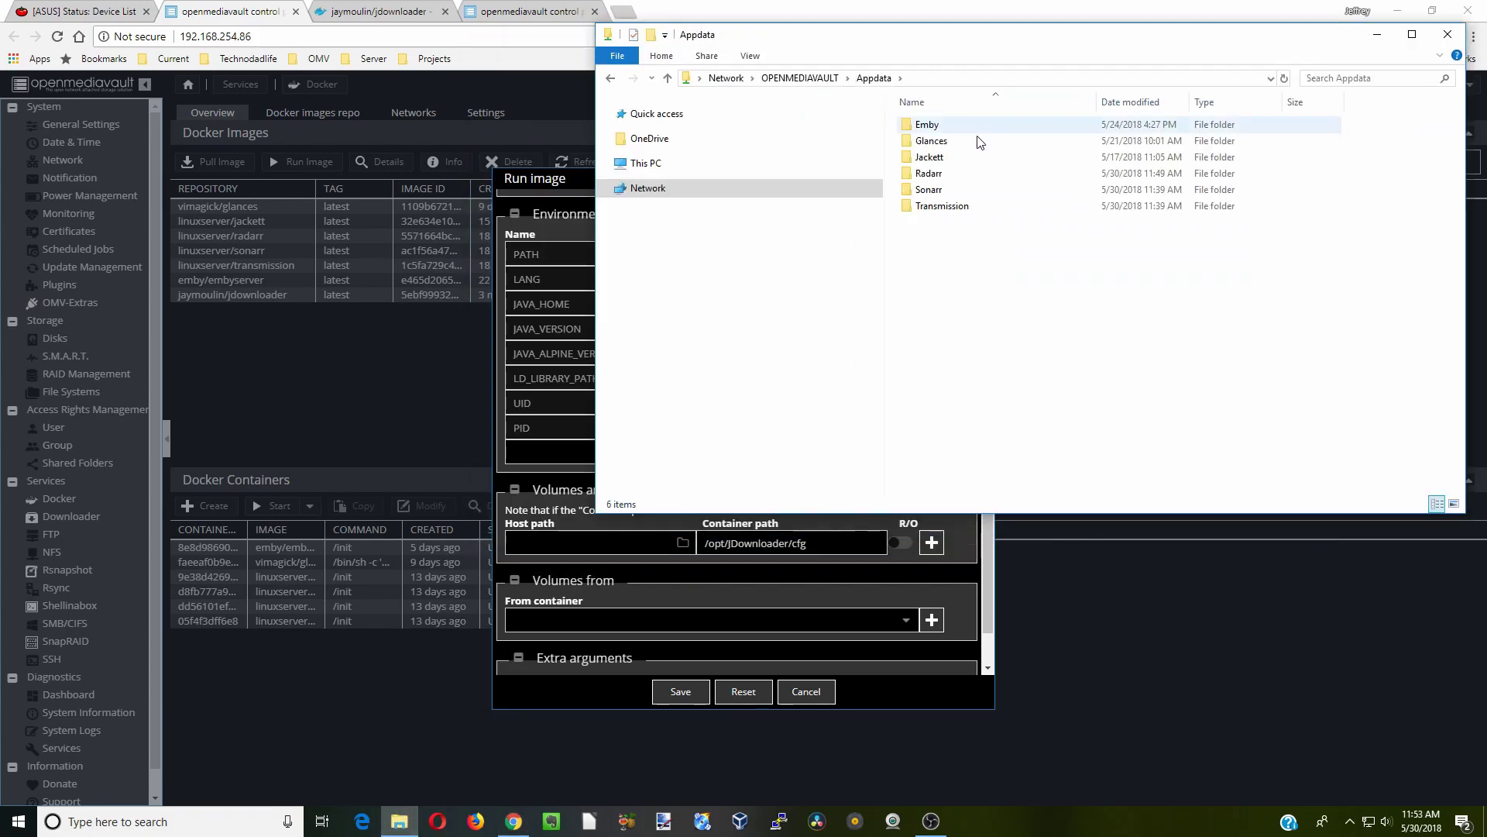
pyautogui.rightClick(991, 261)
pyautogui.moveTo(1056, 423)
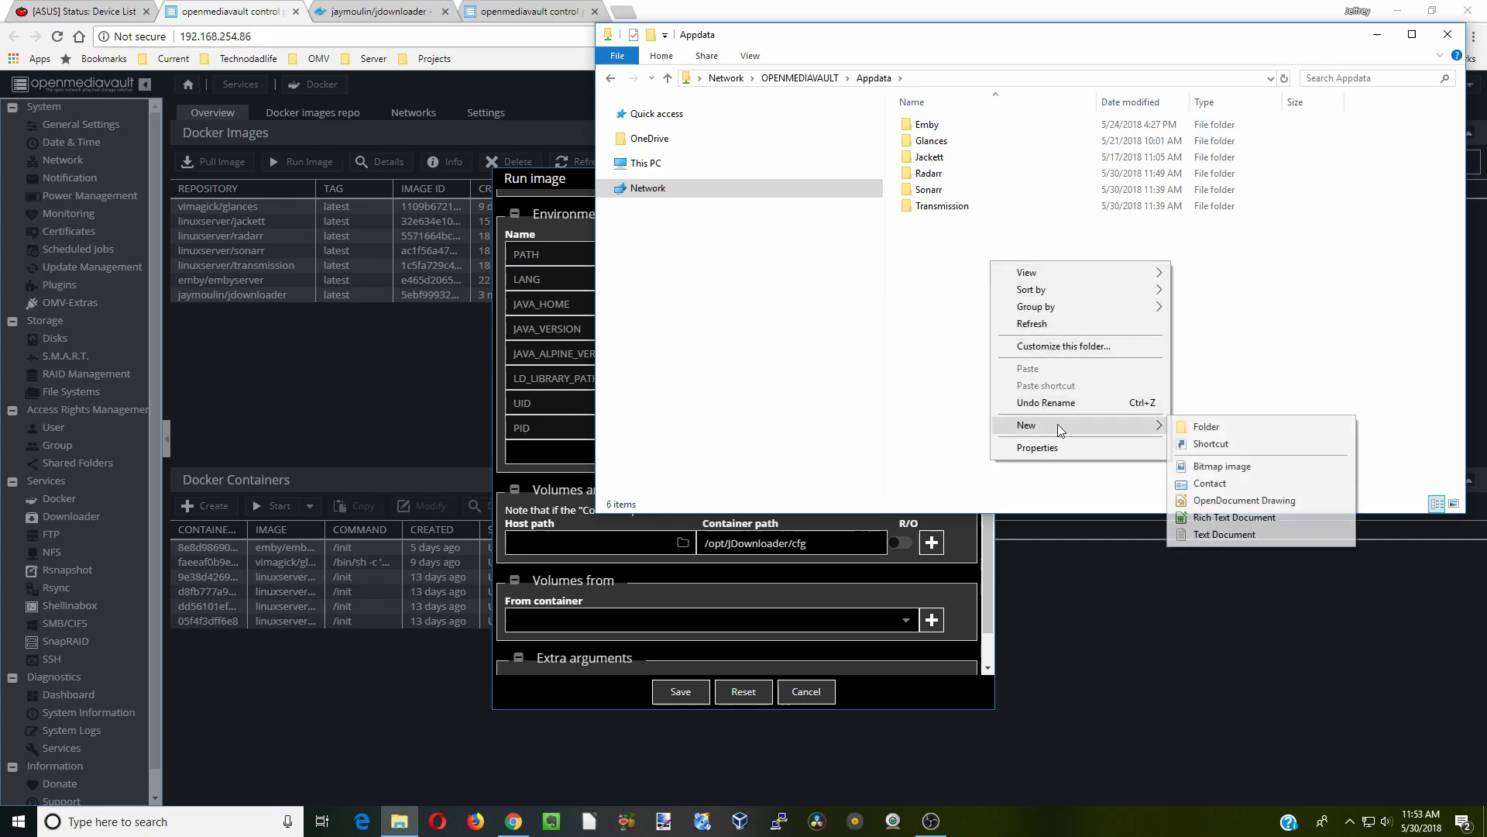
pyautogui.click(1221, 431)
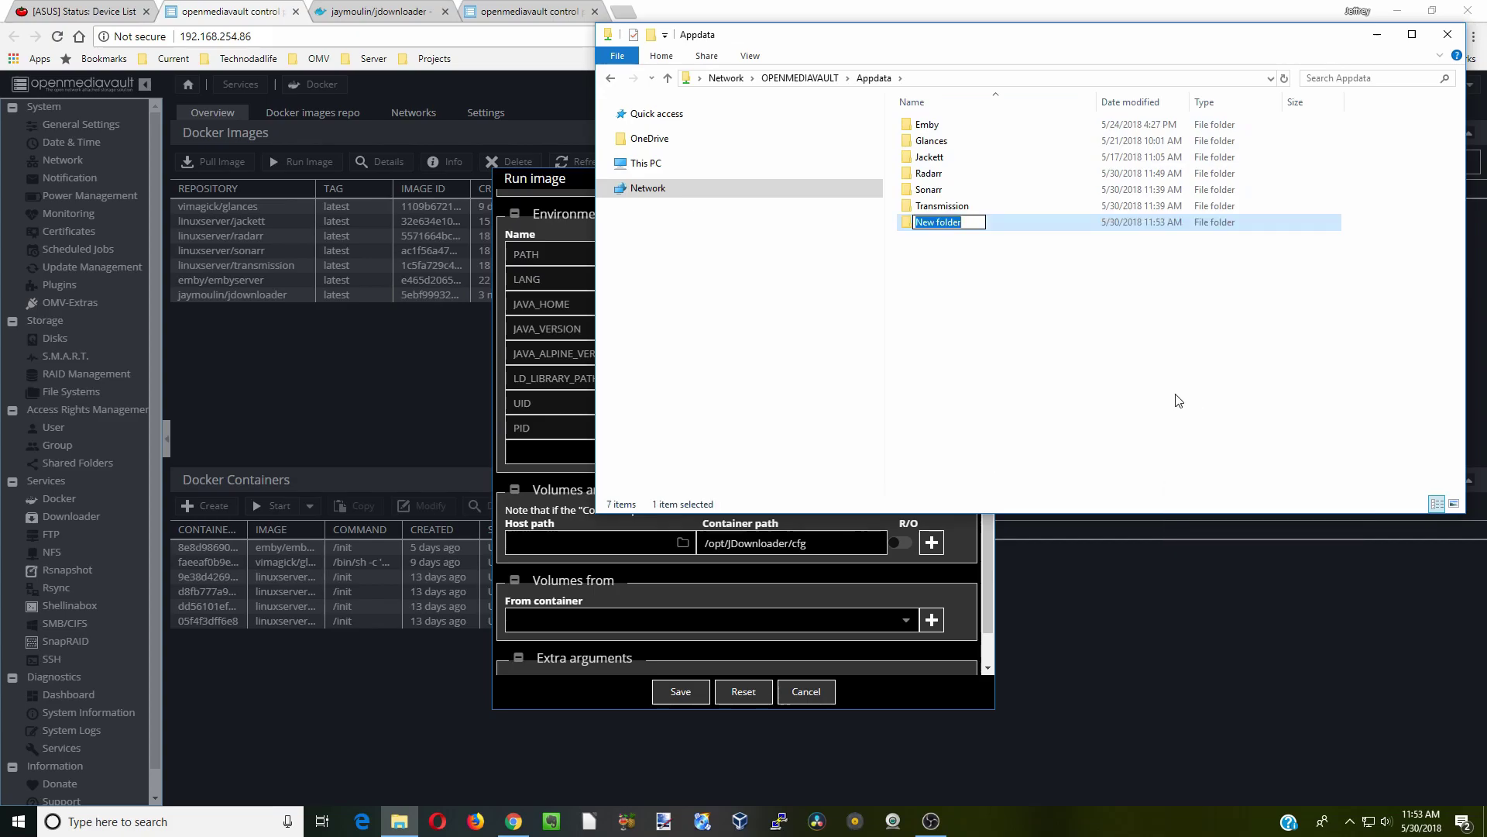
pyautogui.write('Jdownloader')
pyautogui.click(1062, 319)
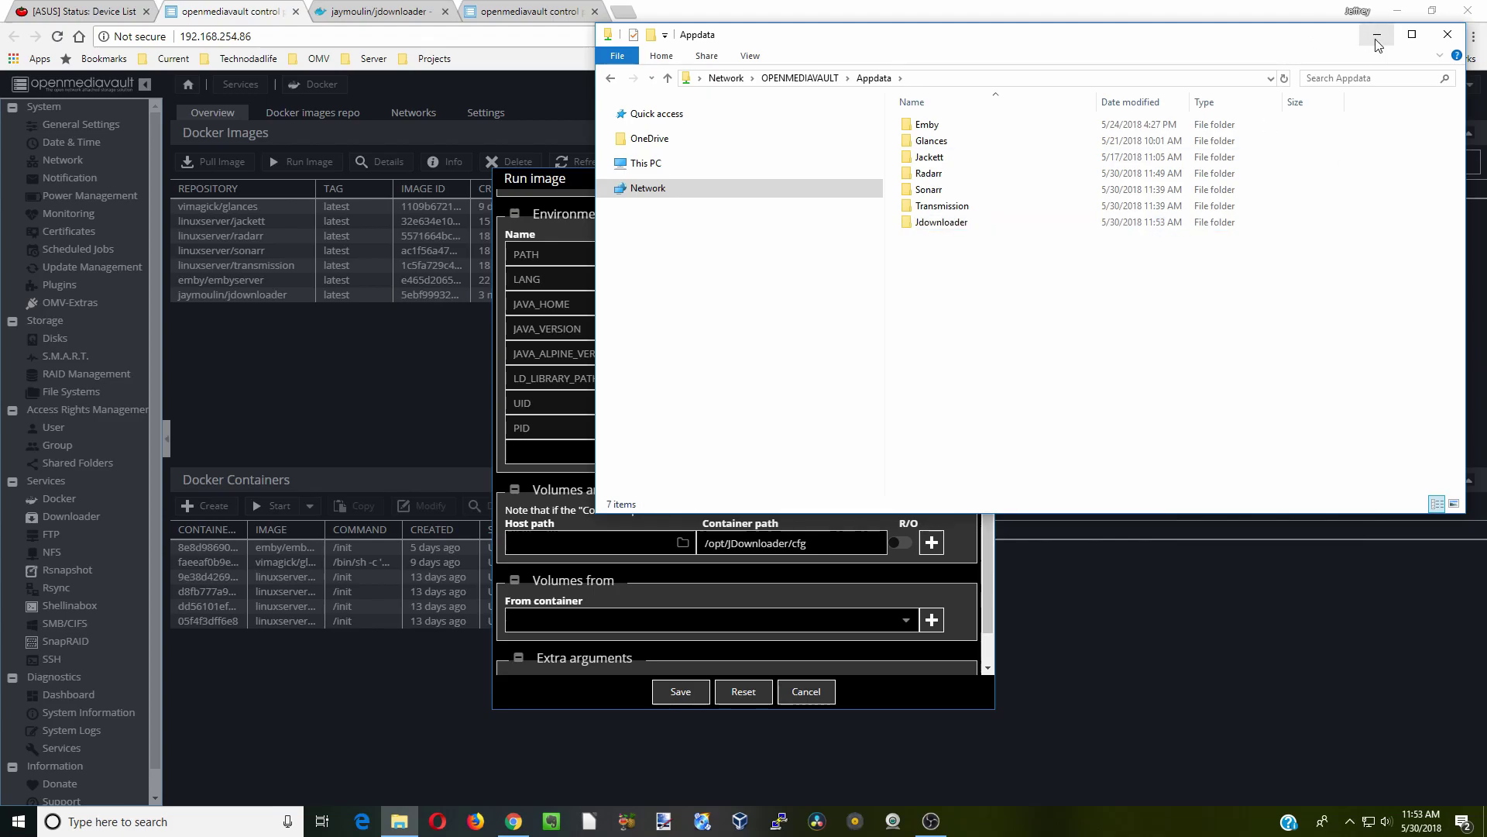
pyautogui.click(1378, 34)
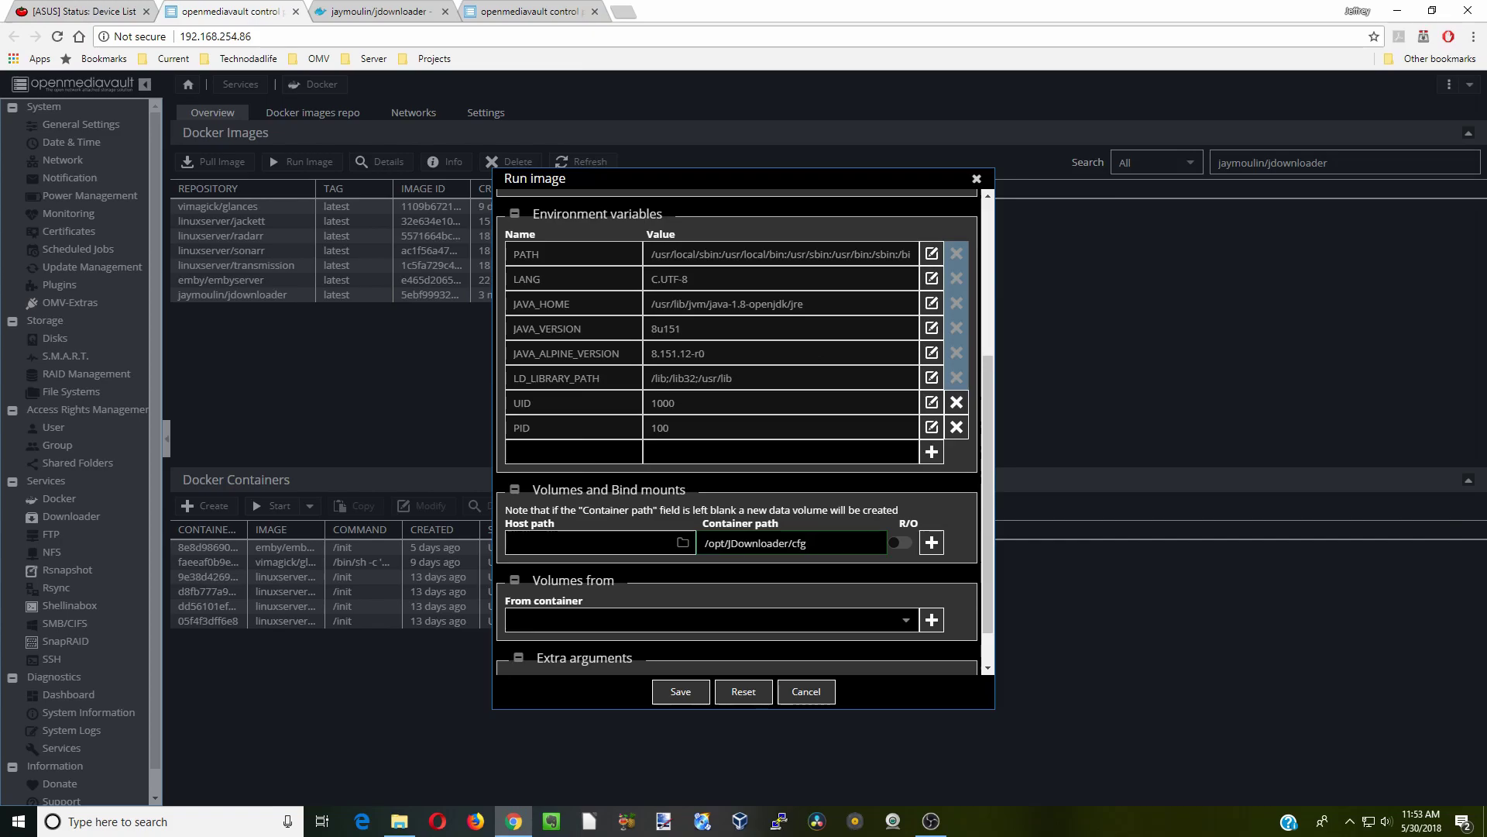
# Map host folder /sharedfolders/Appdata/Jdownloader to the /opt/JDownloader/cfg volume.
pyautogui.click(682, 542)
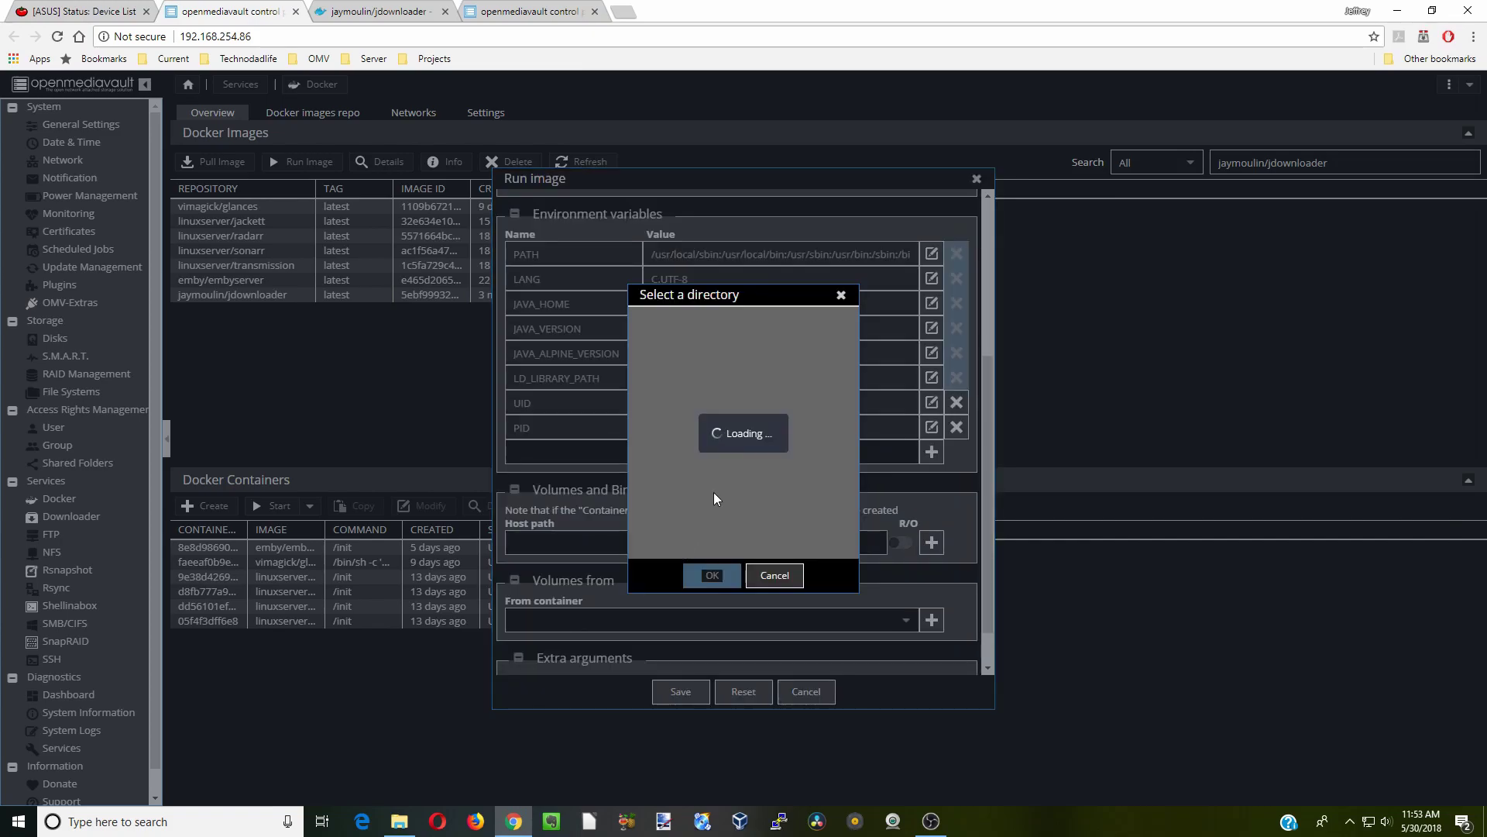
pyautogui.scroll(-3, 713, 491)
pyautogui.click(712, 462)
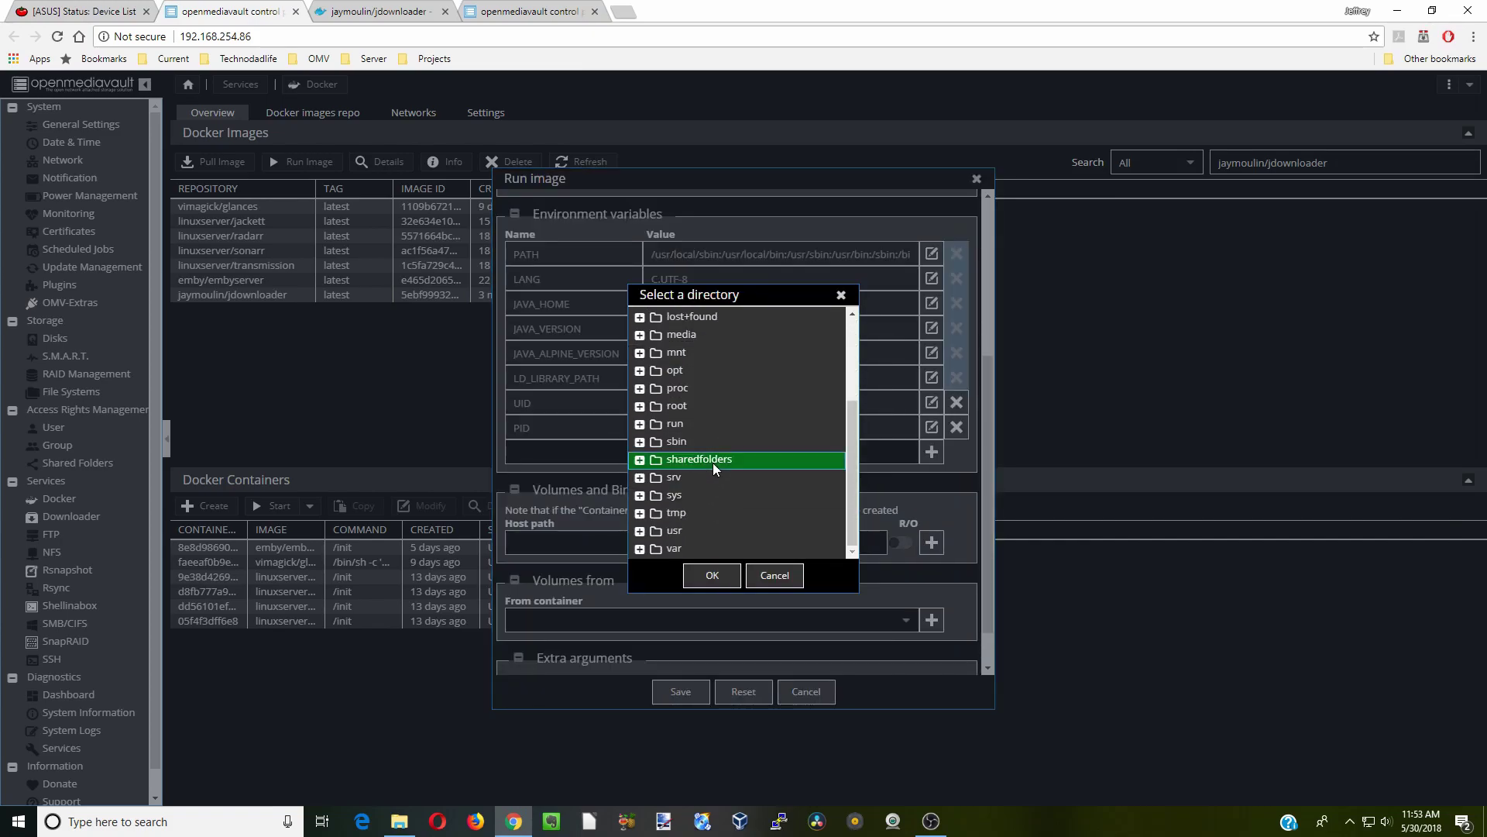
pyautogui.doubleClick(713, 481)
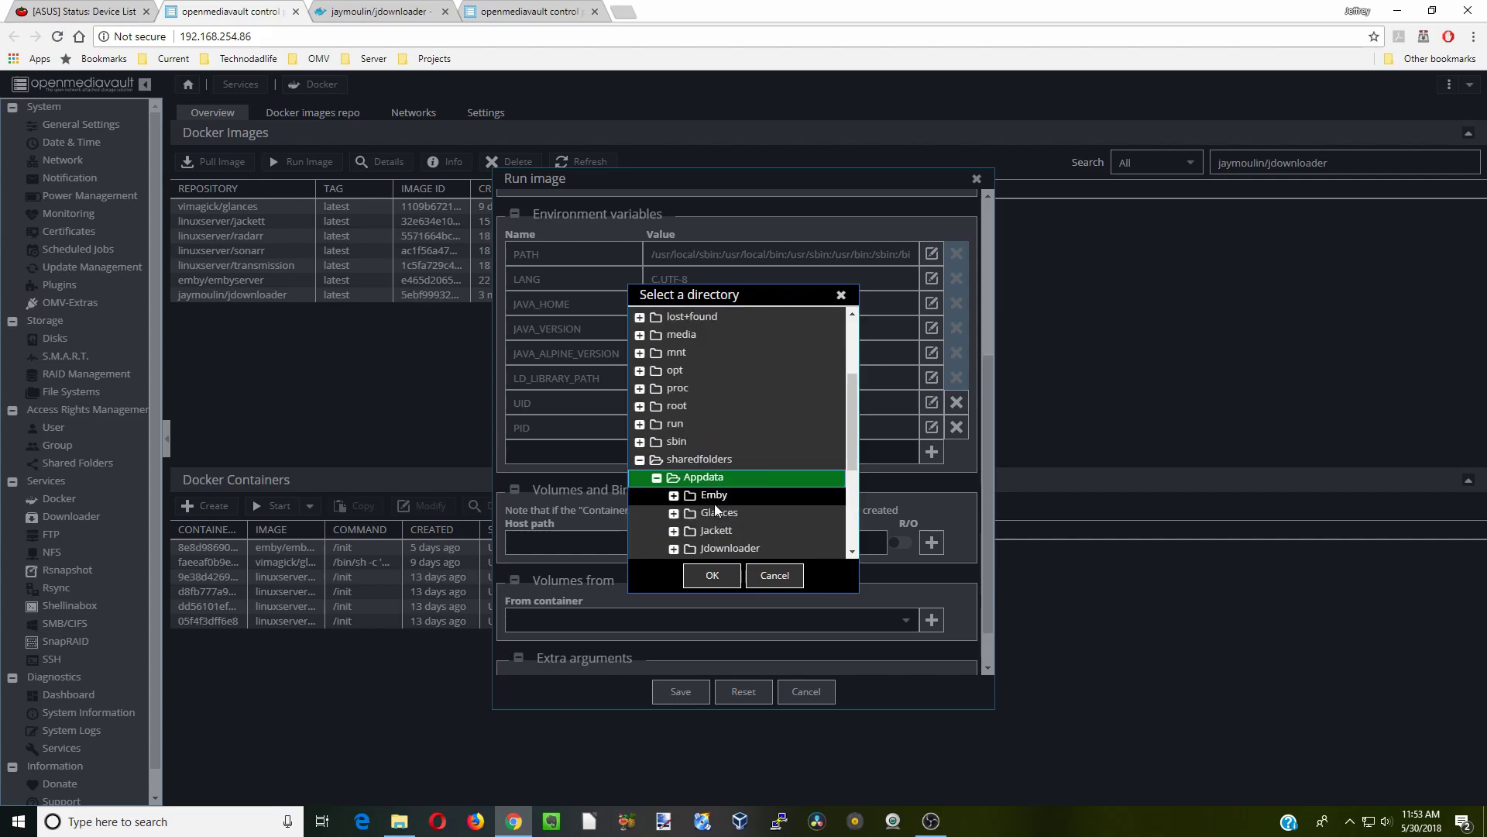
pyautogui.scroll(-1, 714, 504)
pyautogui.click(722, 469)
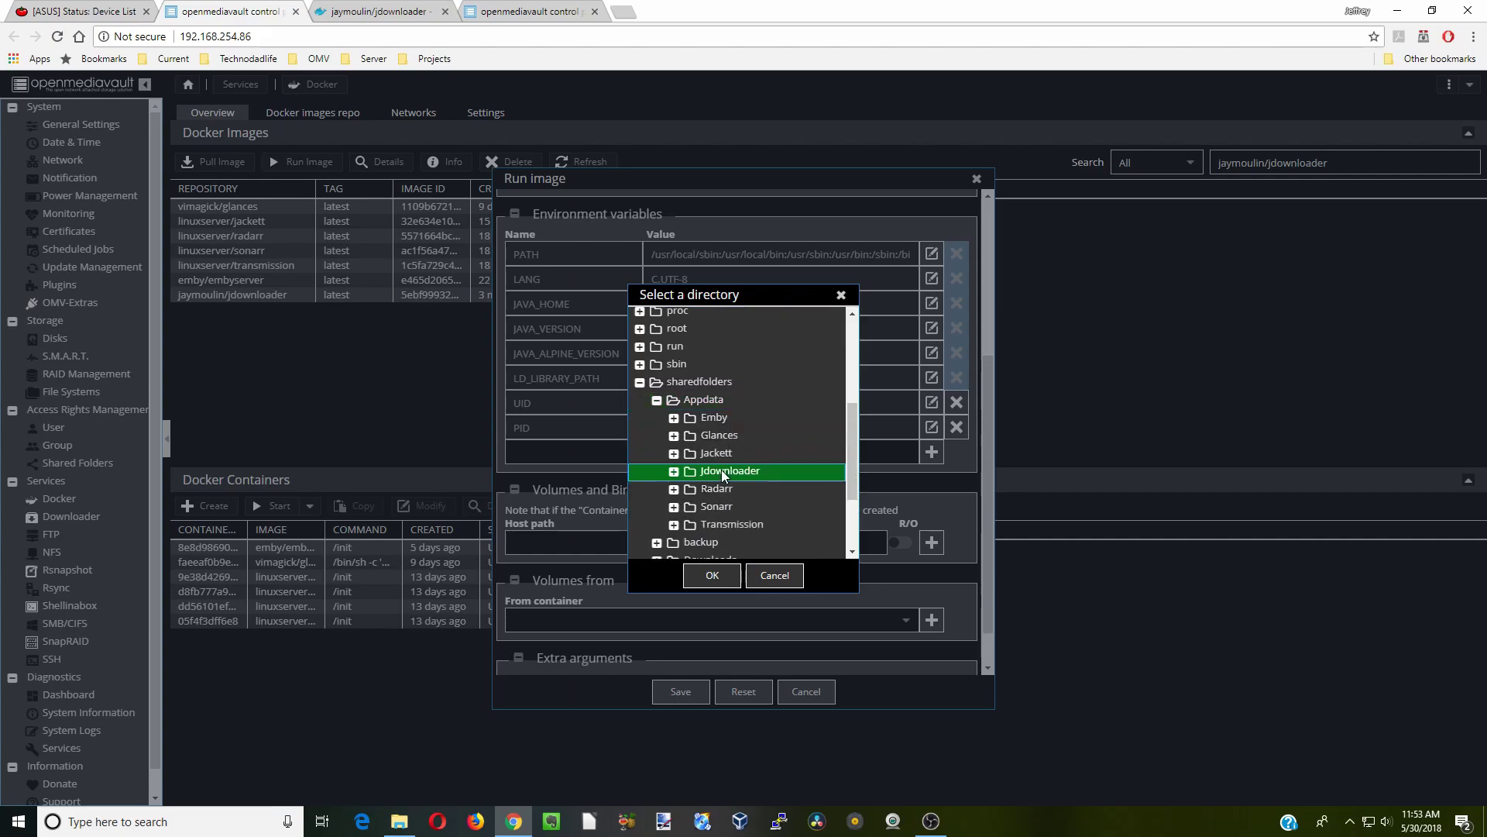
pyautogui.click(711, 575)
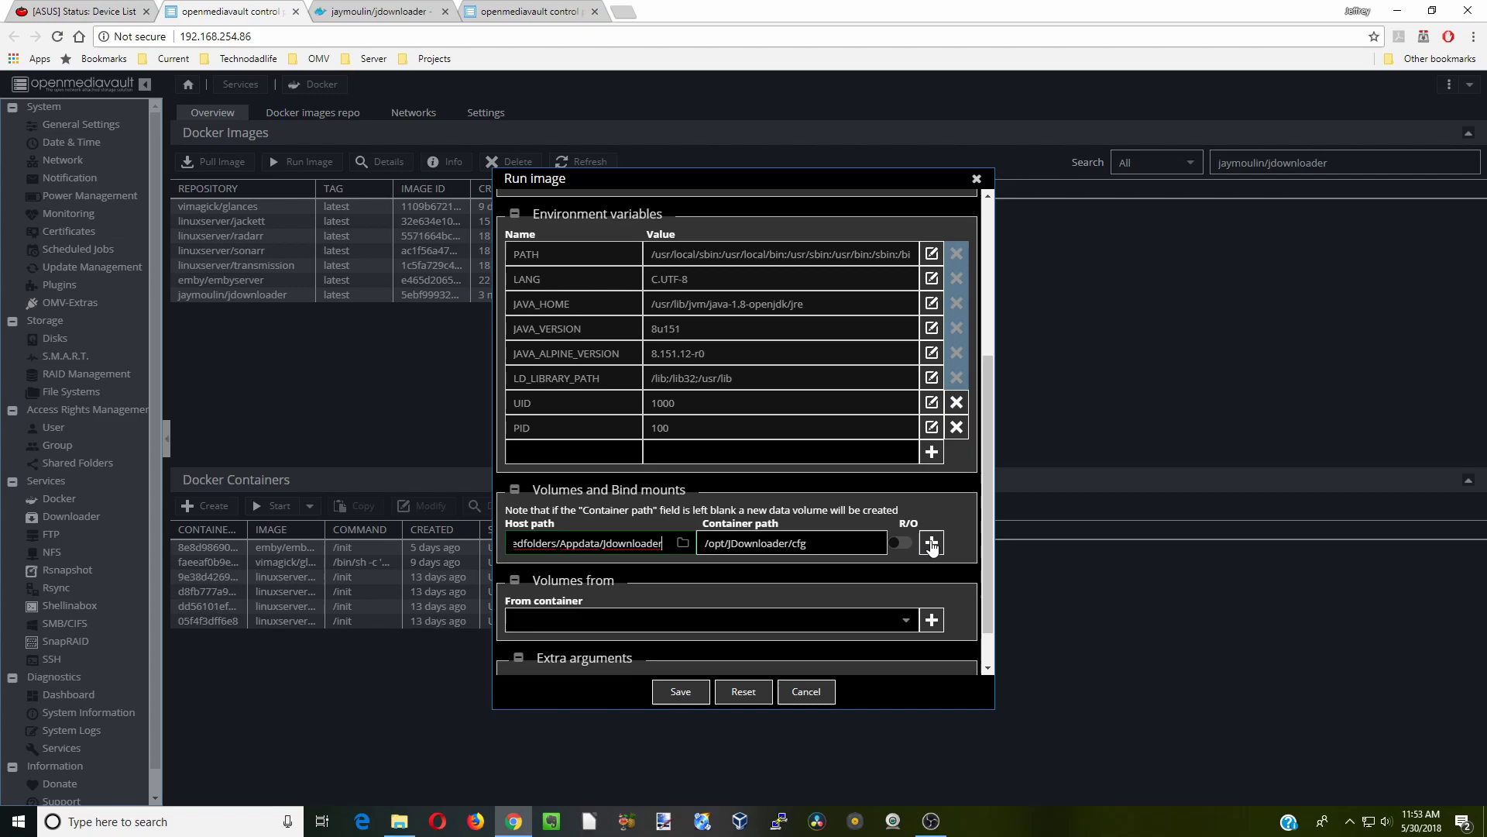
pyautogui.click(932, 547)
# Map /sharedfolders/Downloads/complete to /root/Downloads and save the container.
pyautogui.click(836, 577)
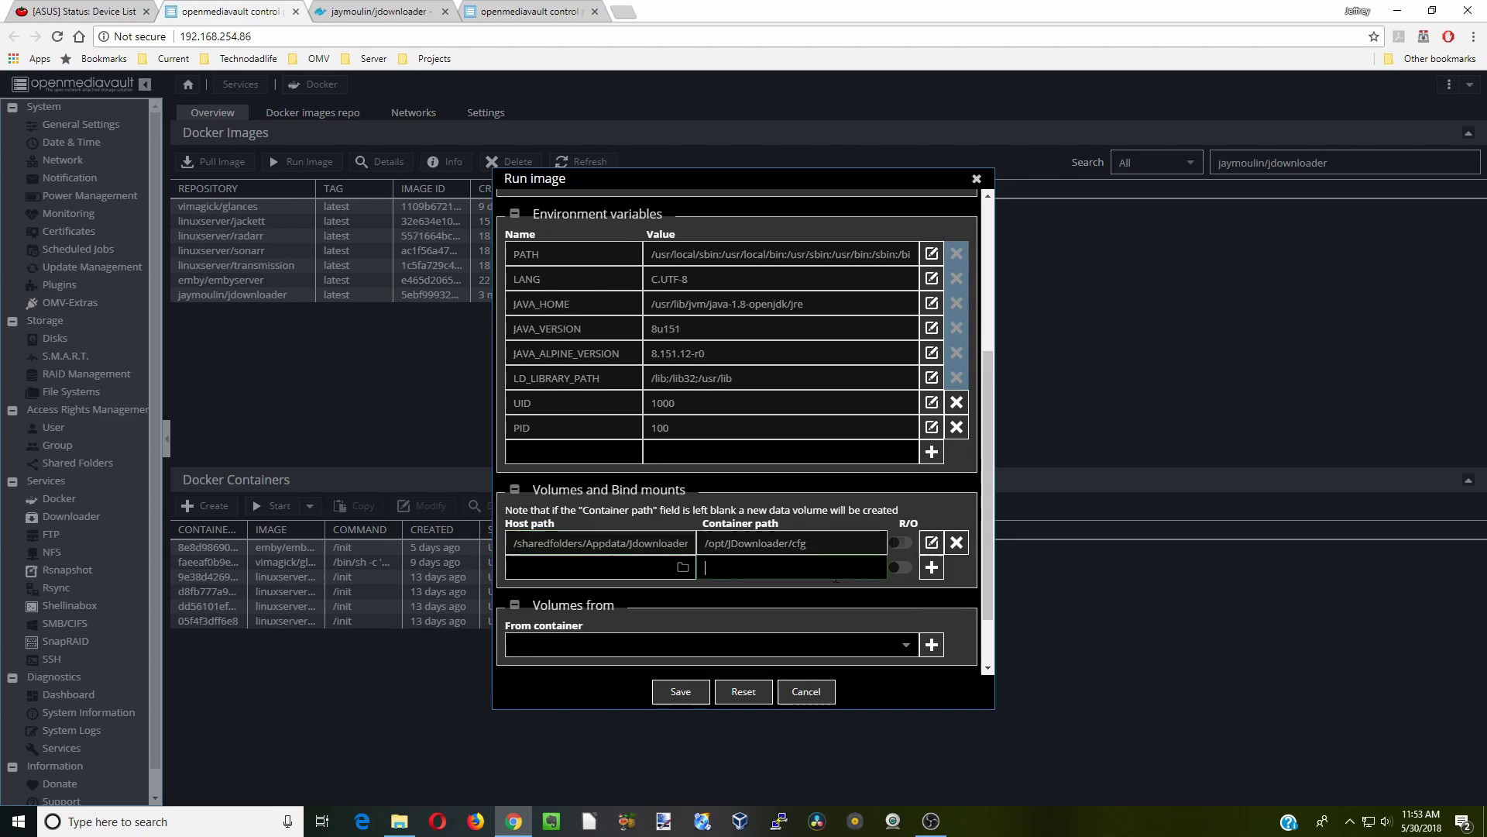
pyautogui.write('/opt/JDownloader/cfg')
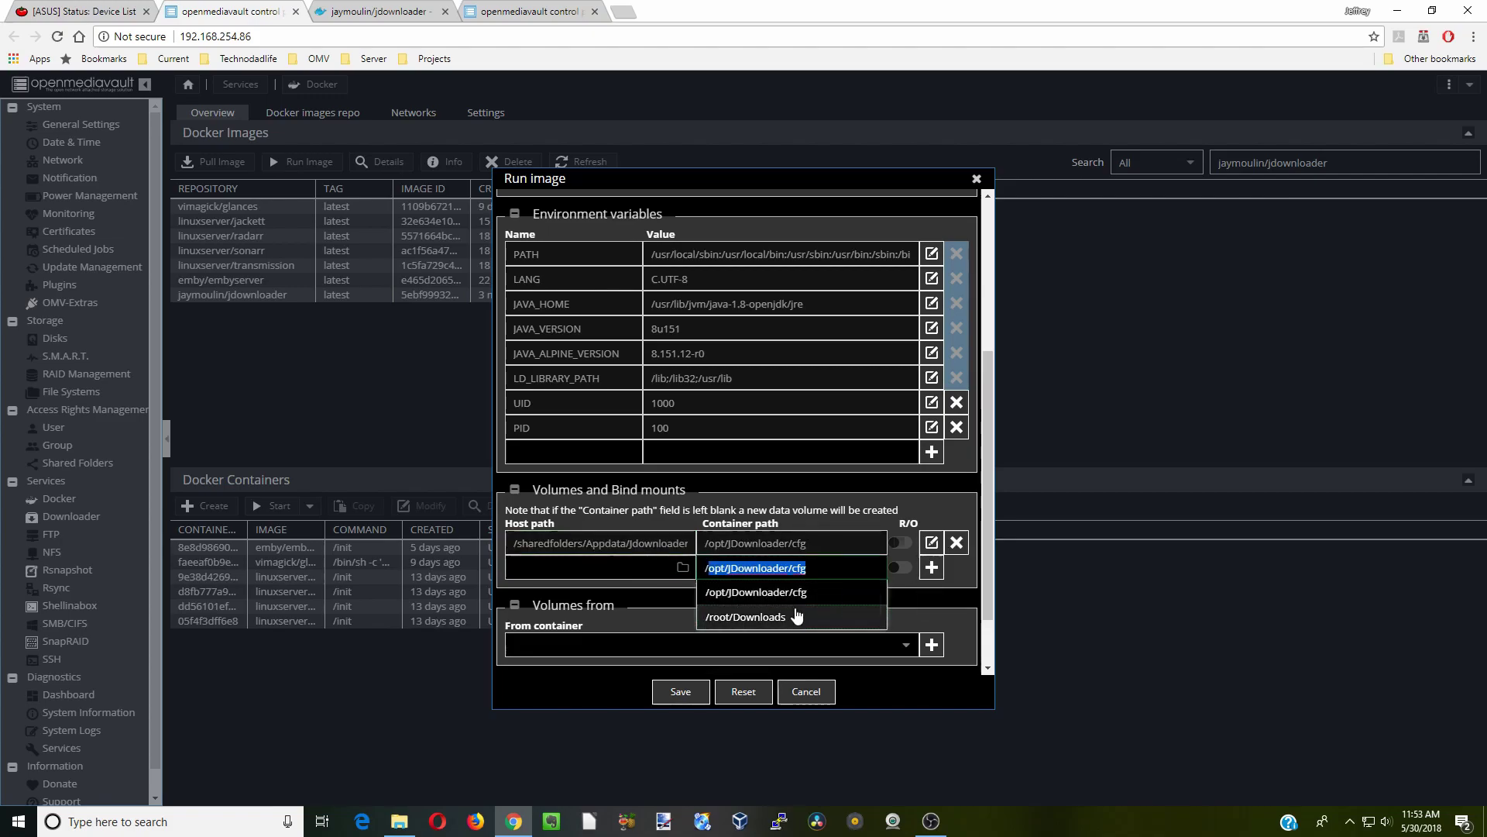
pyautogui.click(783, 616)
pyautogui.click(682, 567)
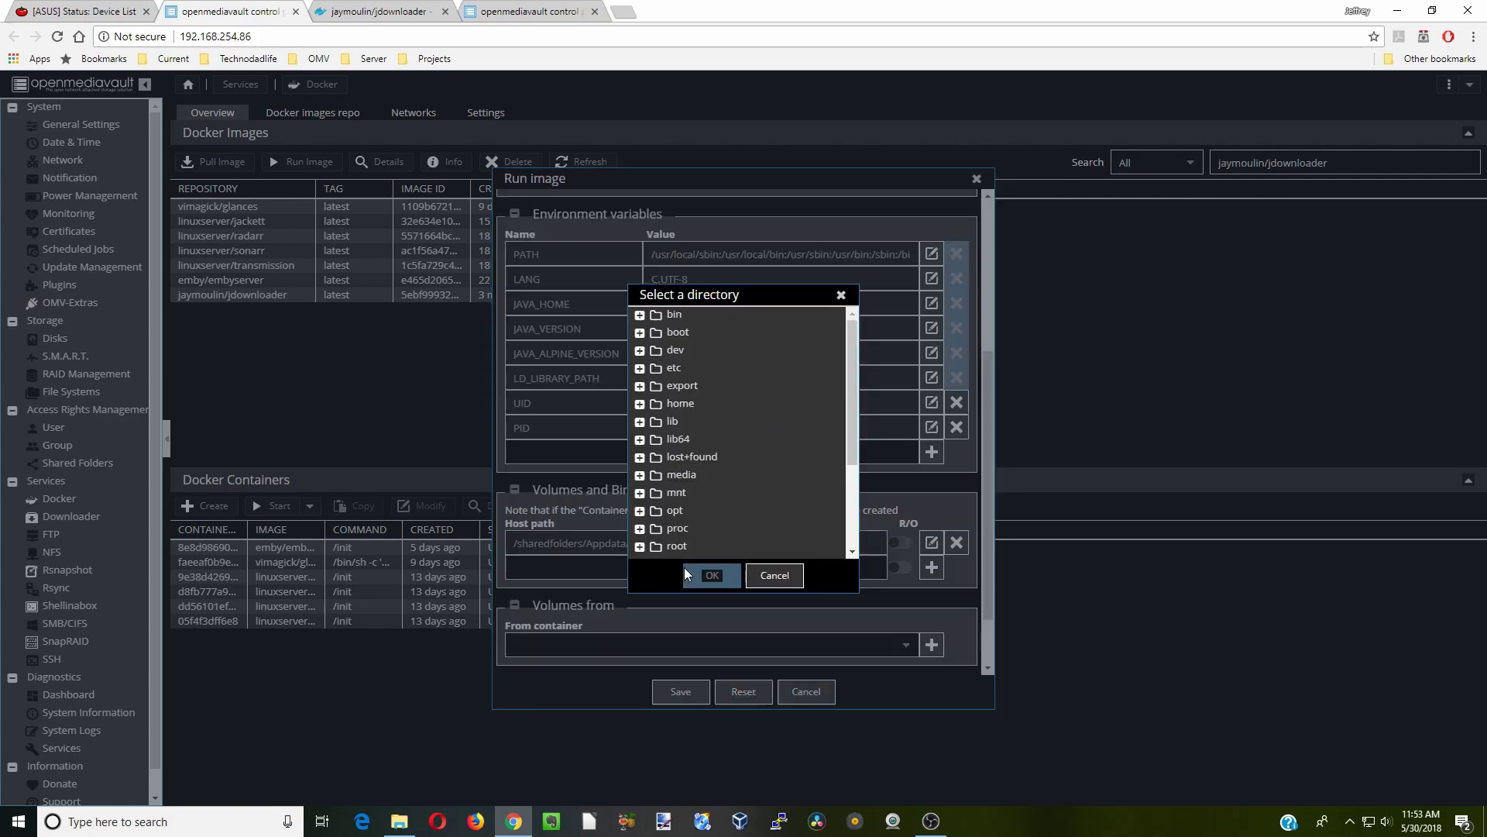
pyautogui.scroll(-3, 703, 500)
pyautogui.click(701, 458)
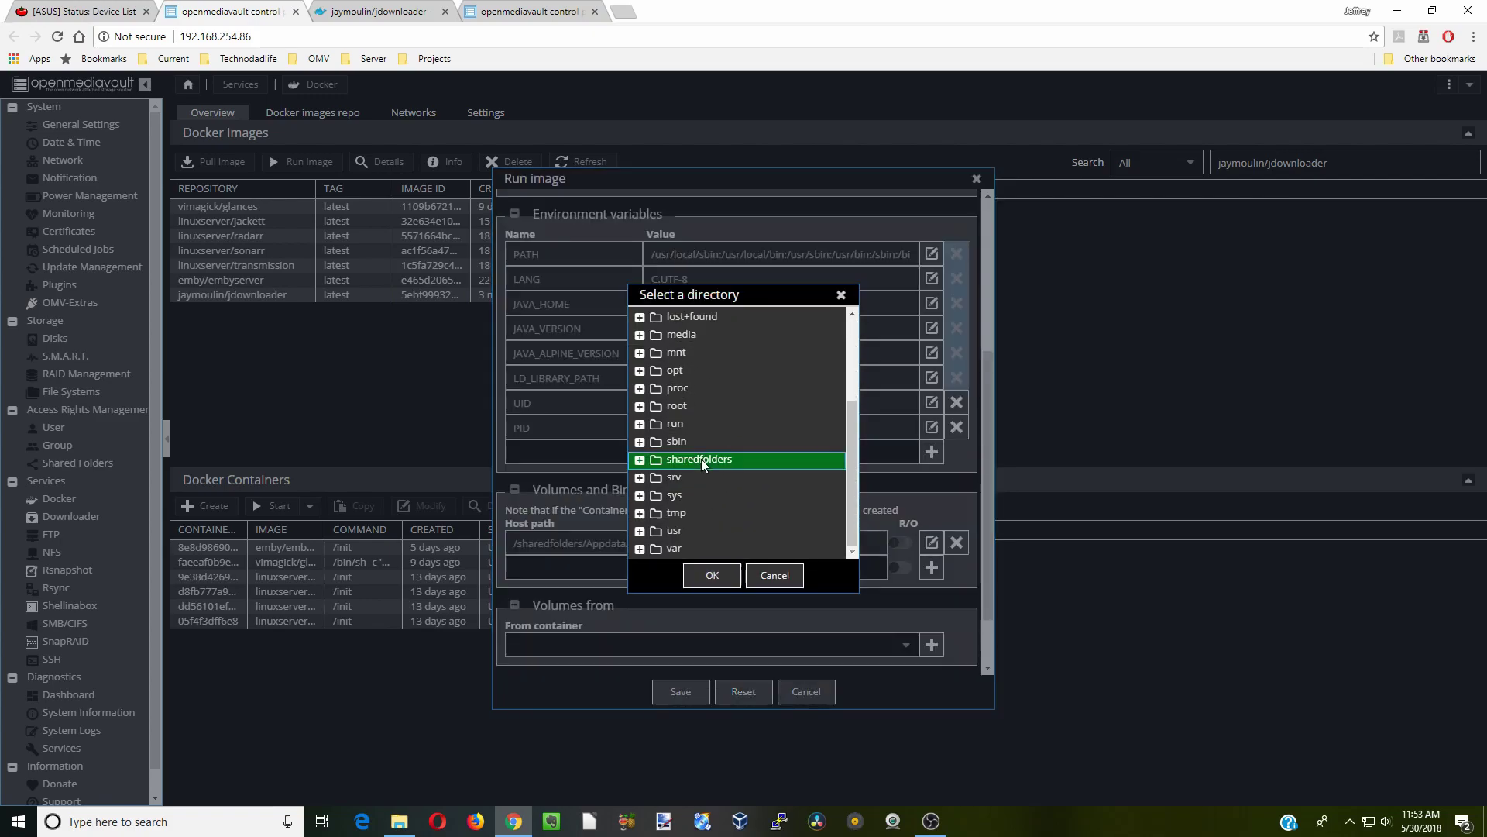
pyautogui.doubleClick(700, 459)
pyautogui.doubleClick(708, 513)
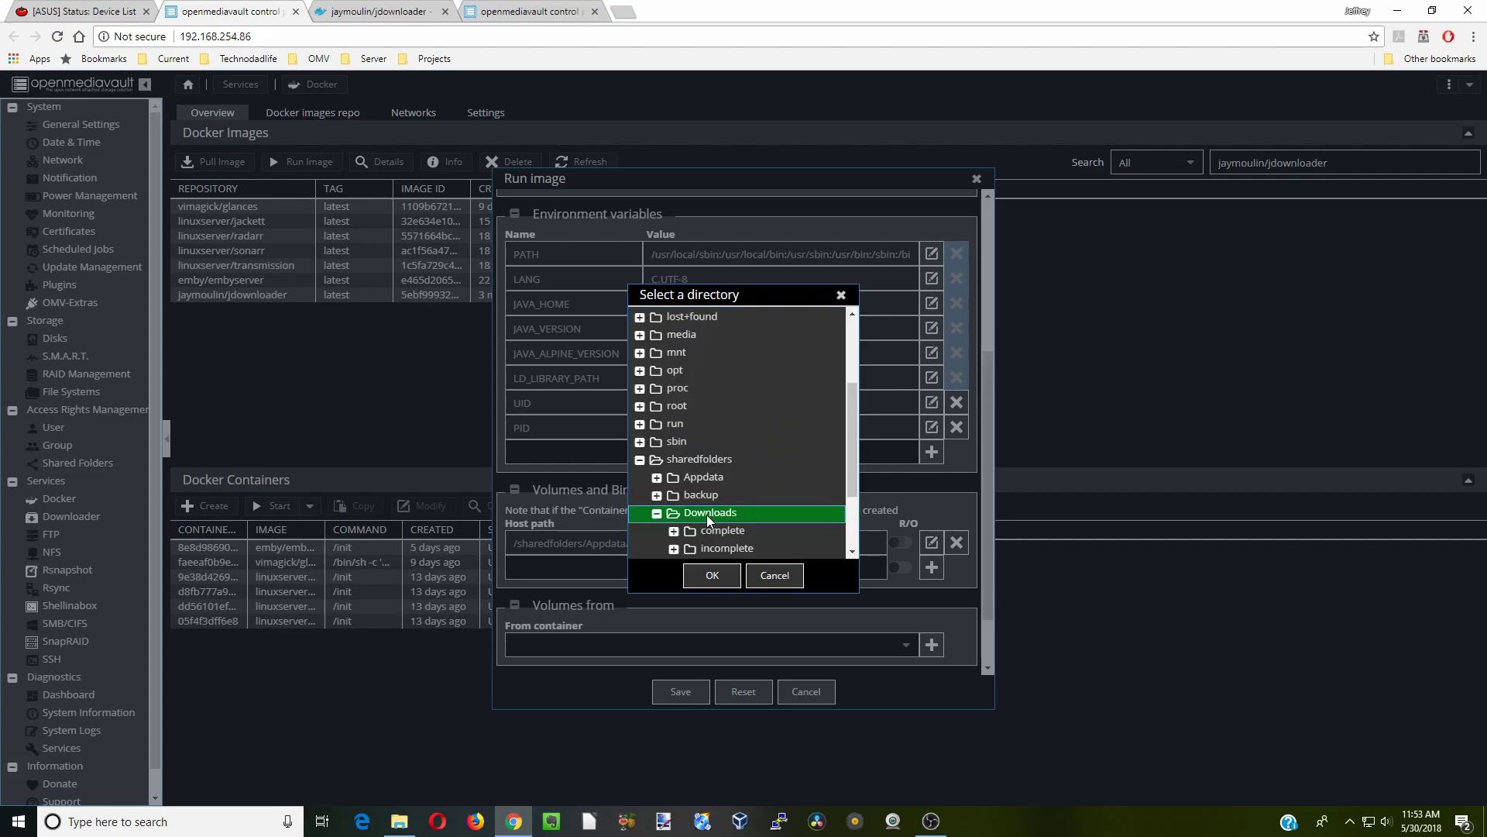
pyautogui.click(721, 531)
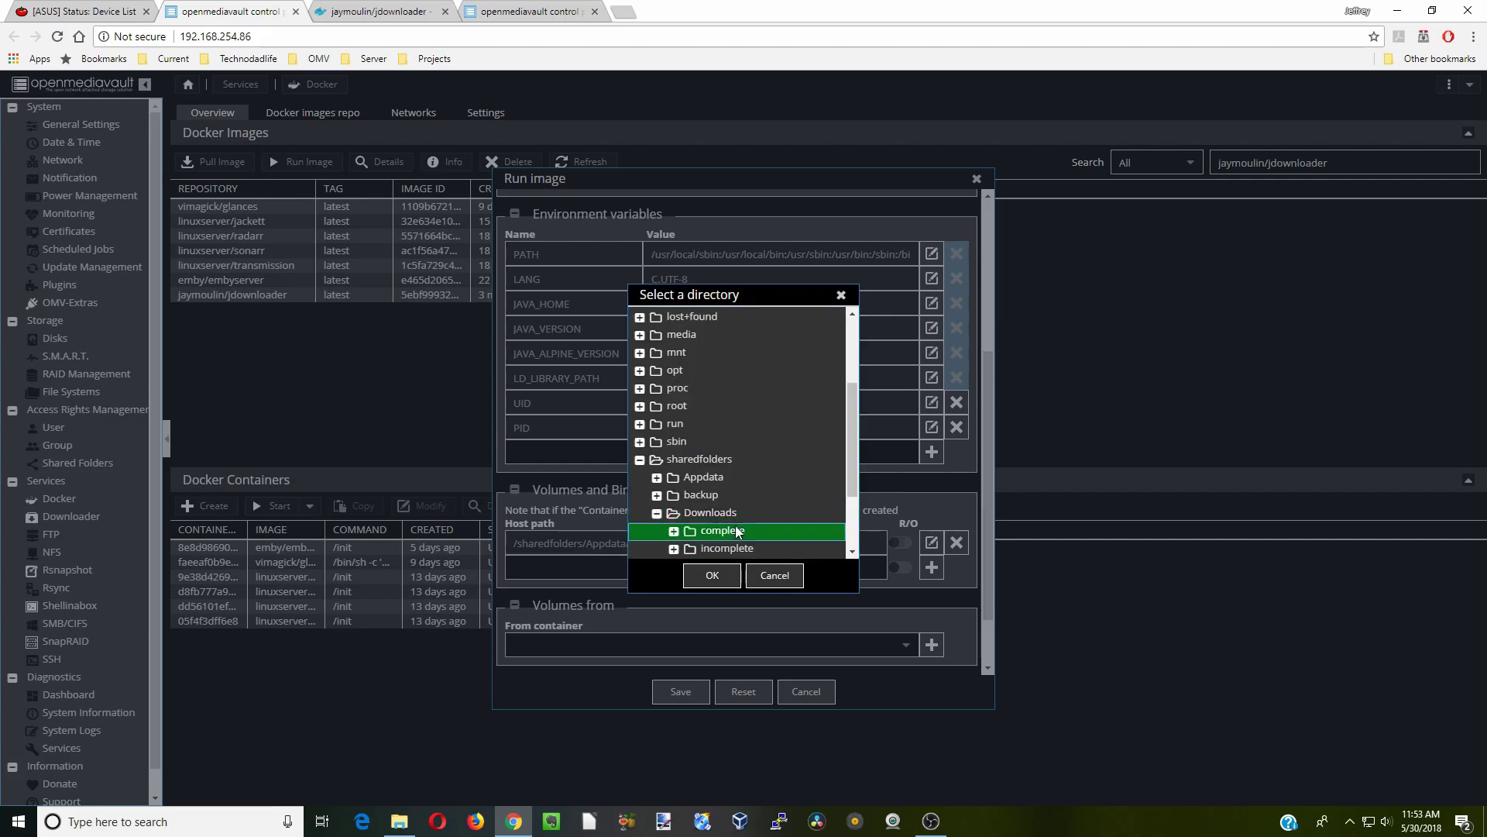
pyautogui.click(713, 575)
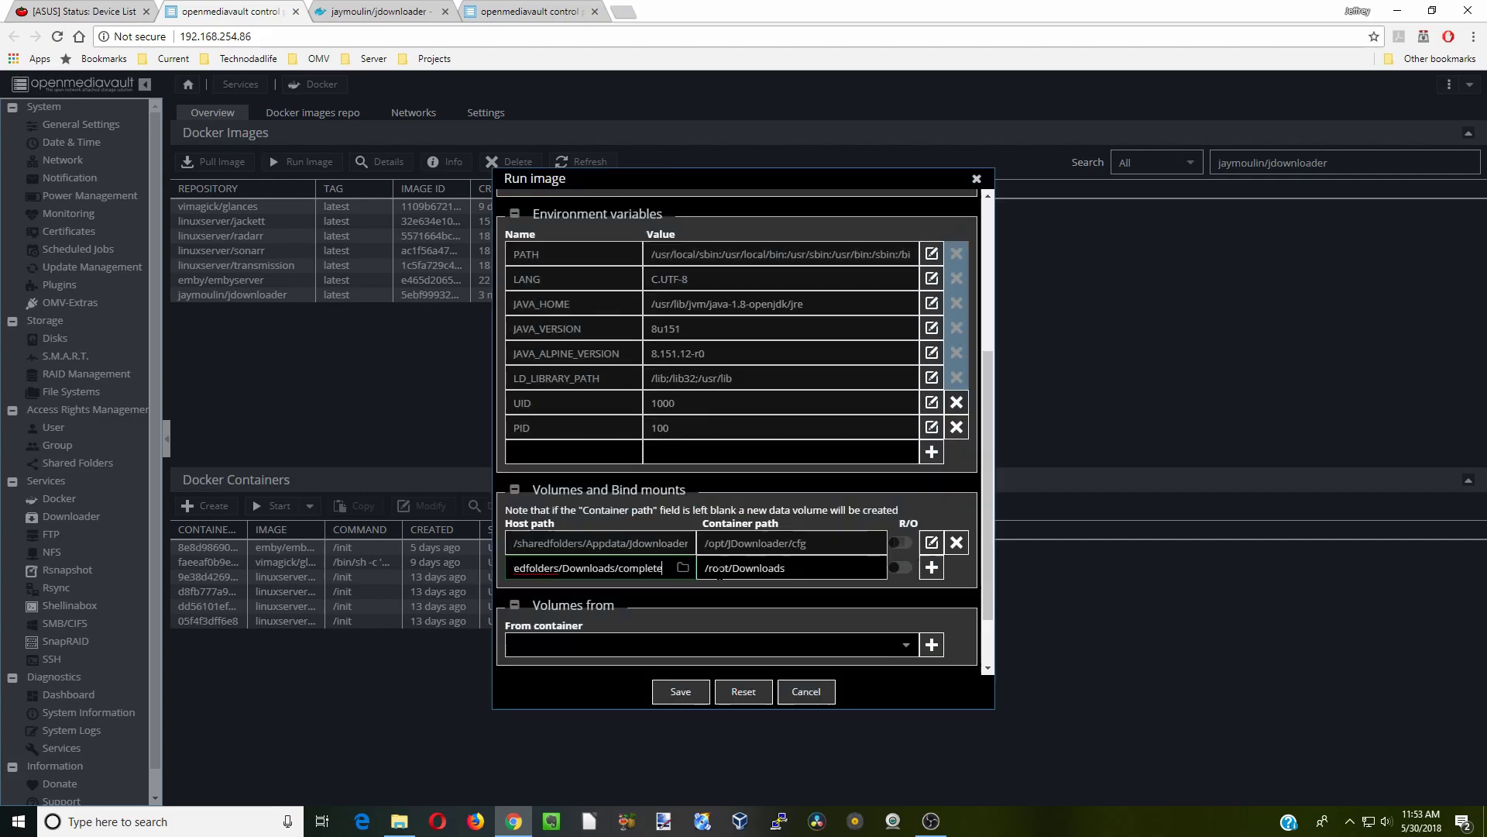
pyautogui.click(932, 570)
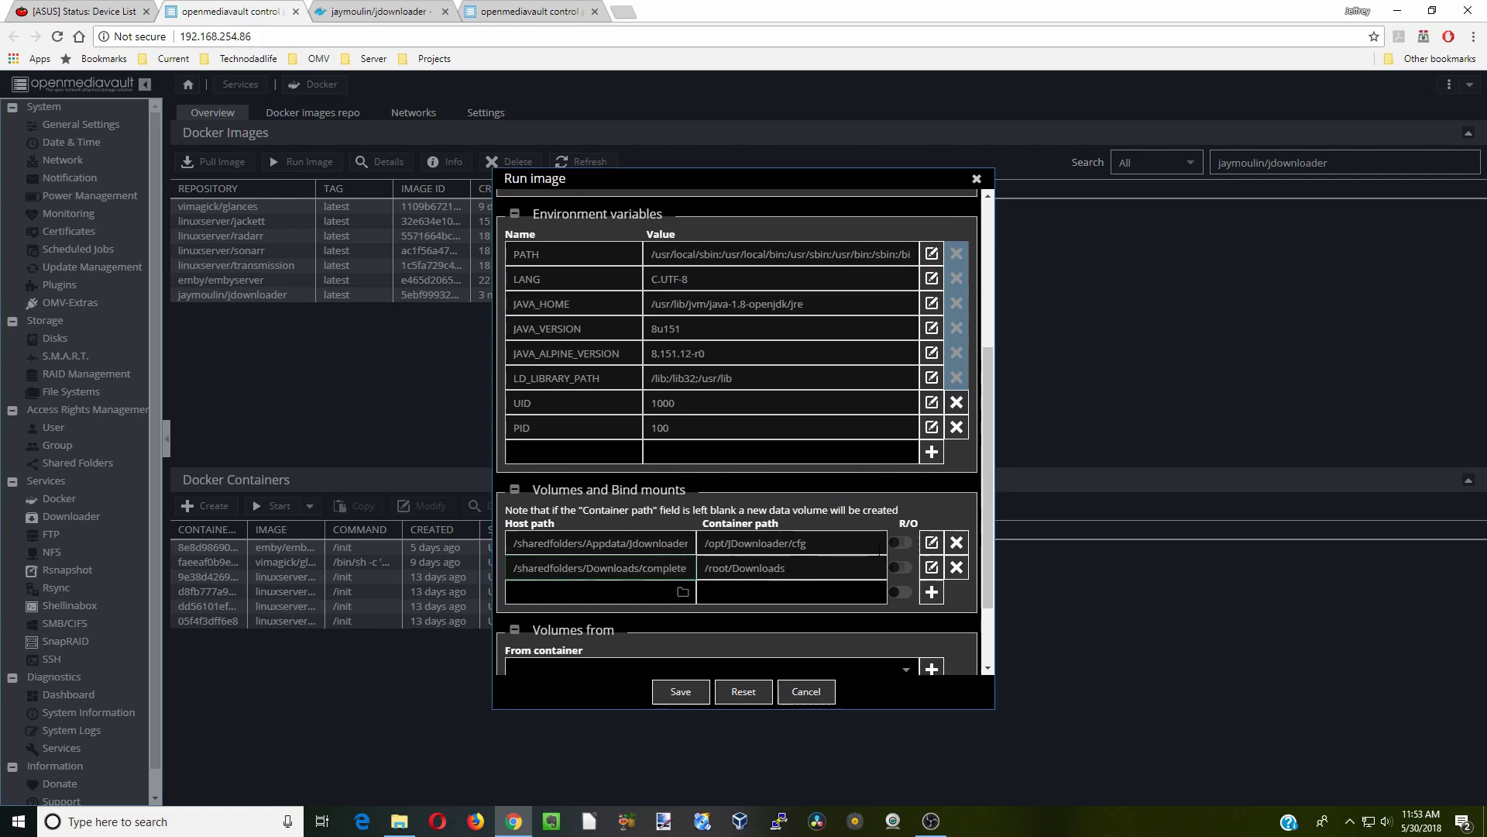
pyautogui.scroll(-2, 879, 546)
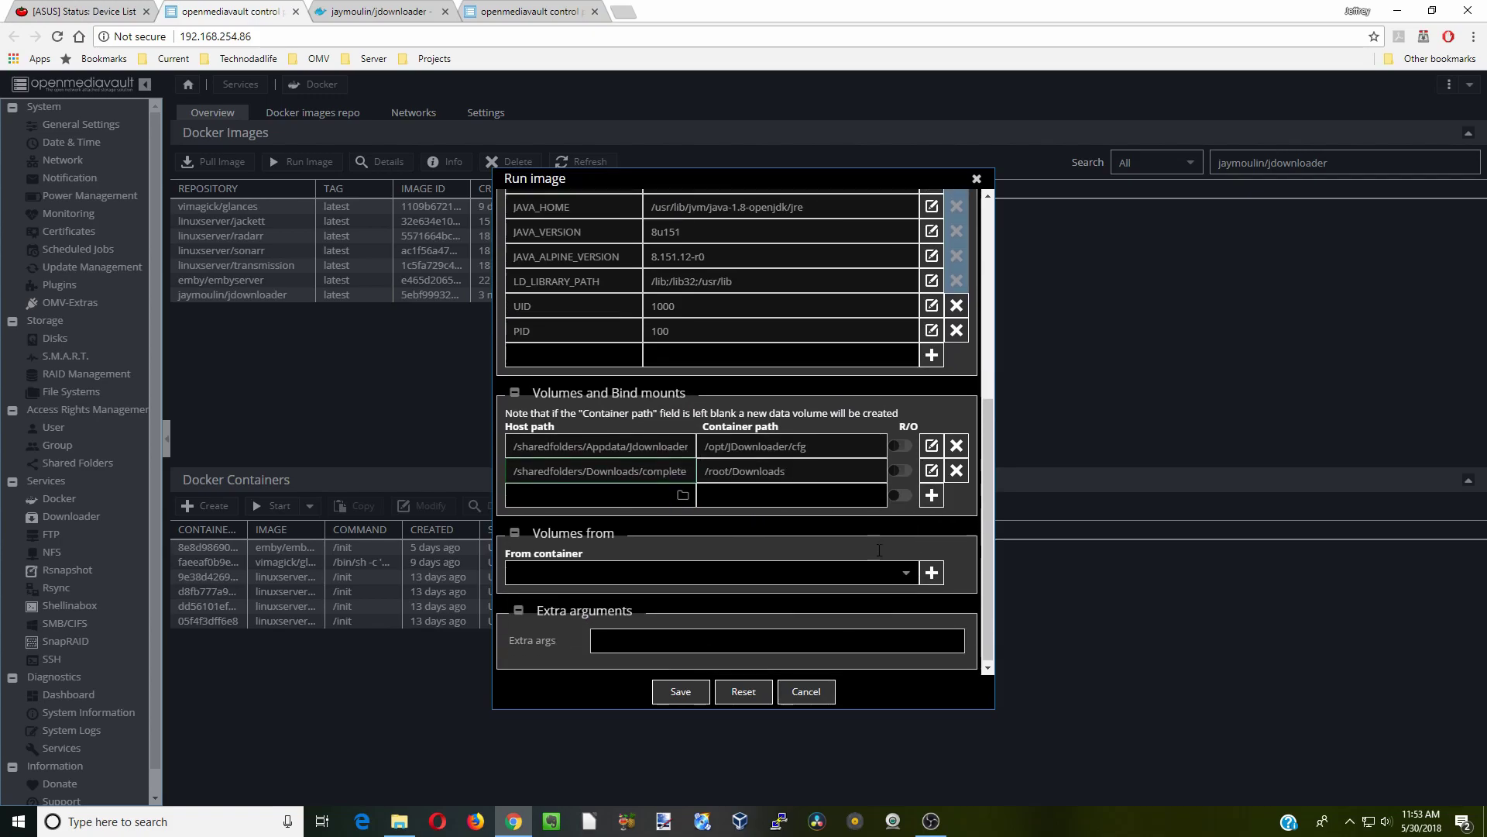
pyautogui.click(681, 691)
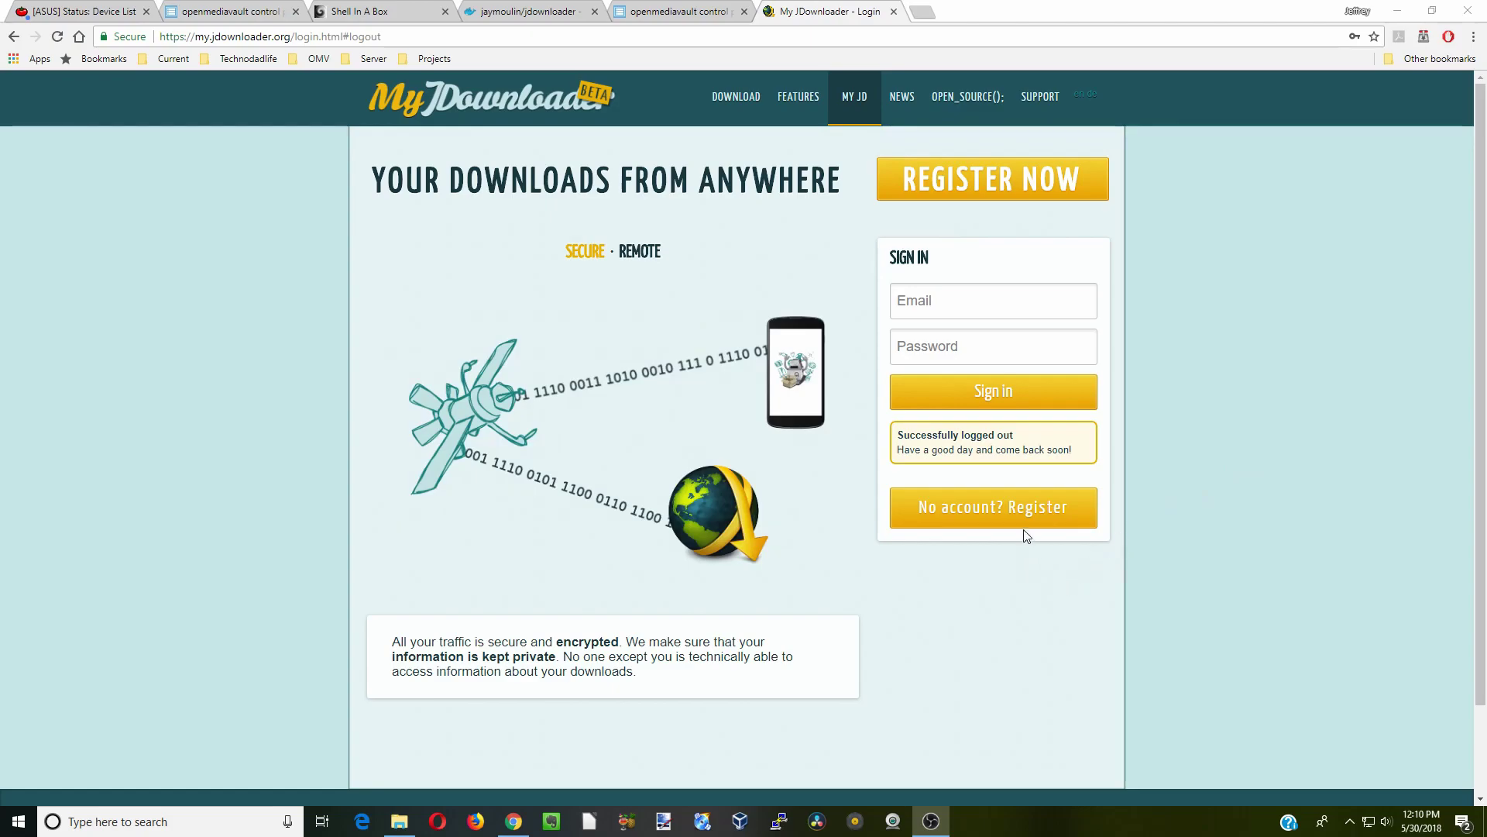
# Choose 'No account? Register' on the My JDownloader login page.
pyautogui.click(1007, 508)
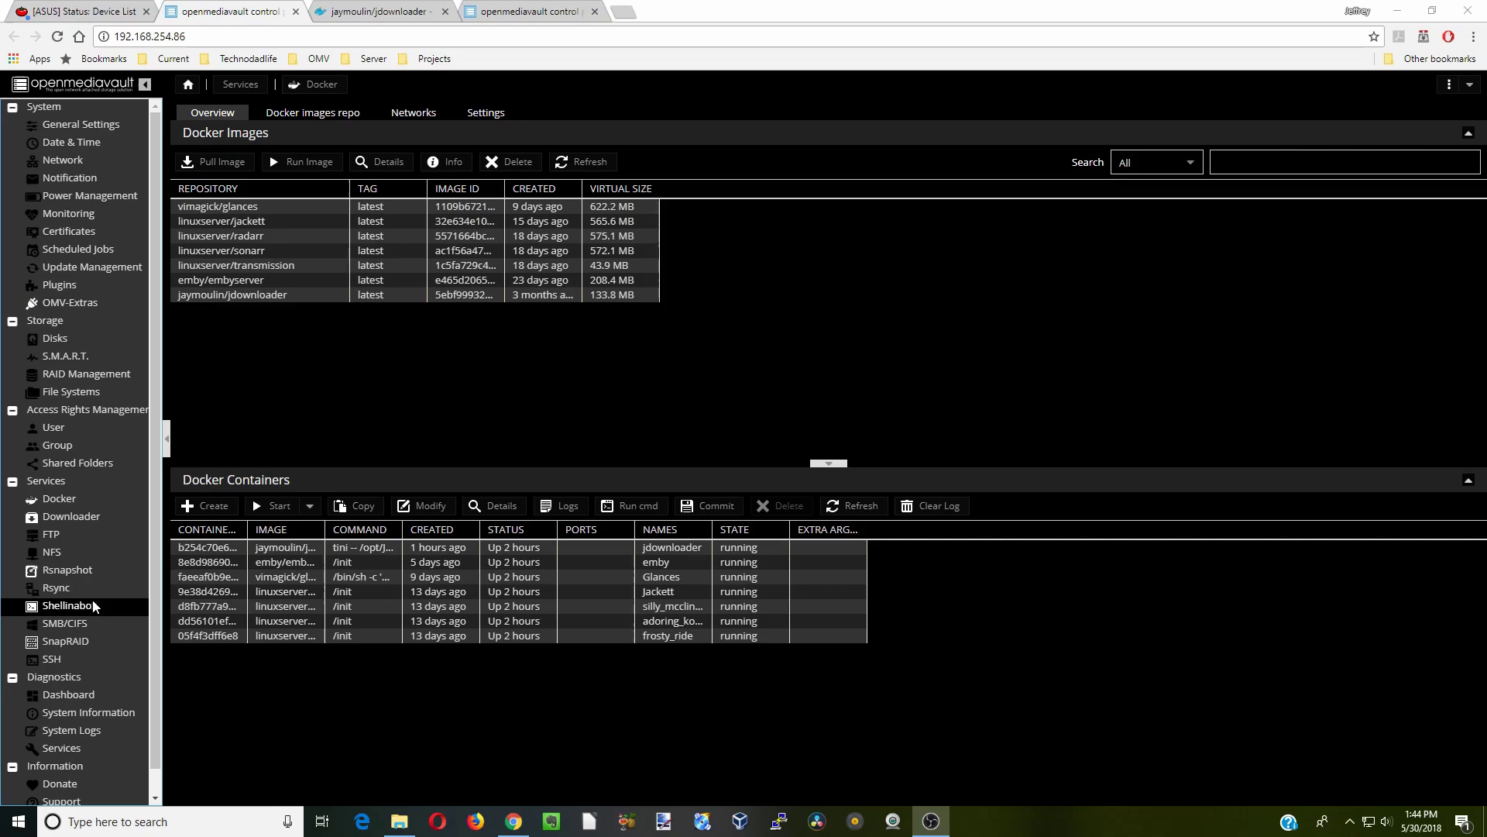
# Go to OpenMediaVault's Shellinabox service page to launch the web terminal.
pyautogui.click(95, 606)
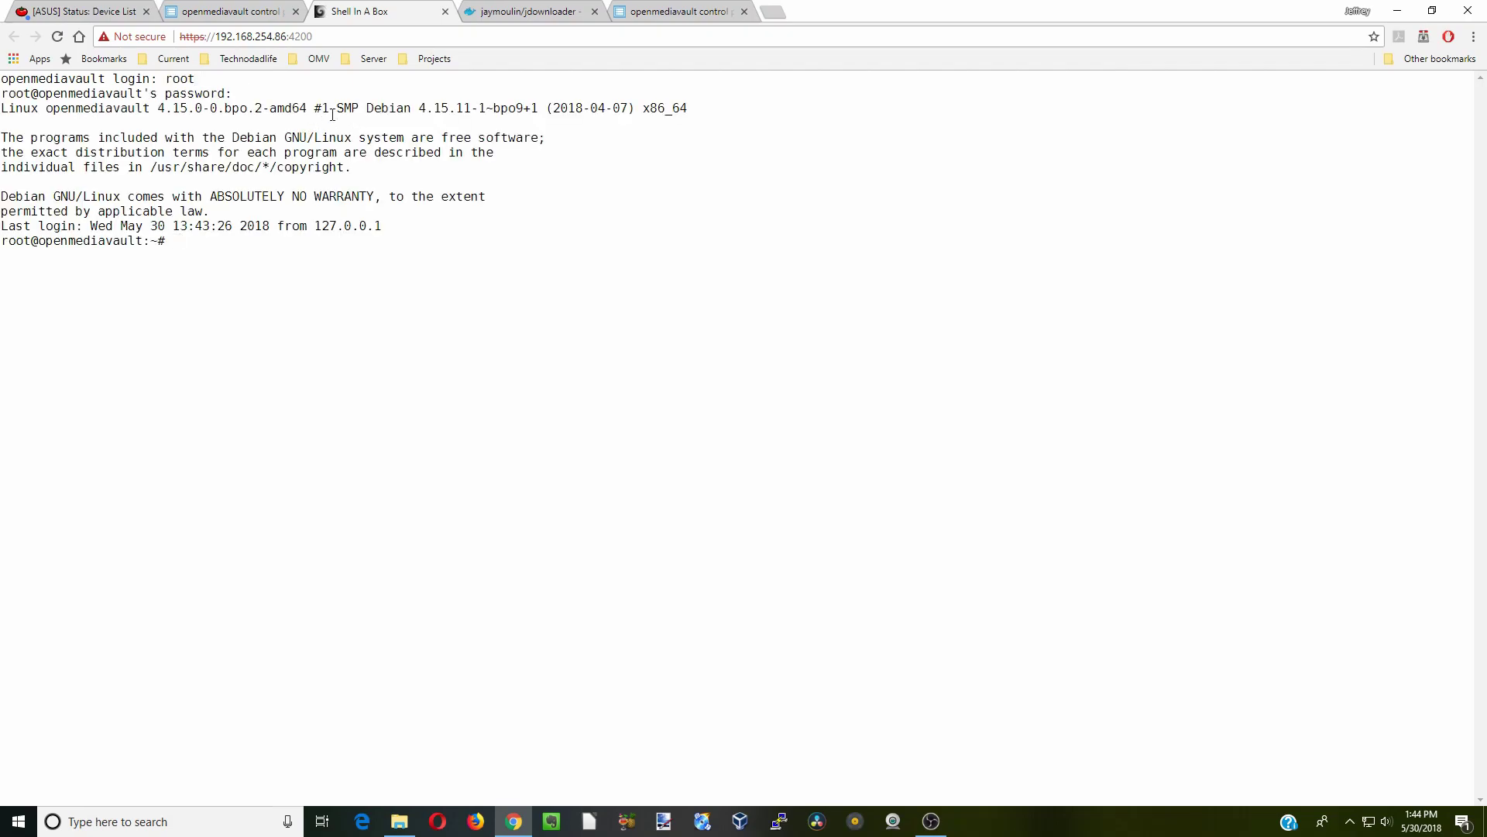
# Copy the docker exec configure command from the jaymoulin/jdownloader Docker Hub page.
pyautogui.click(511, 13)
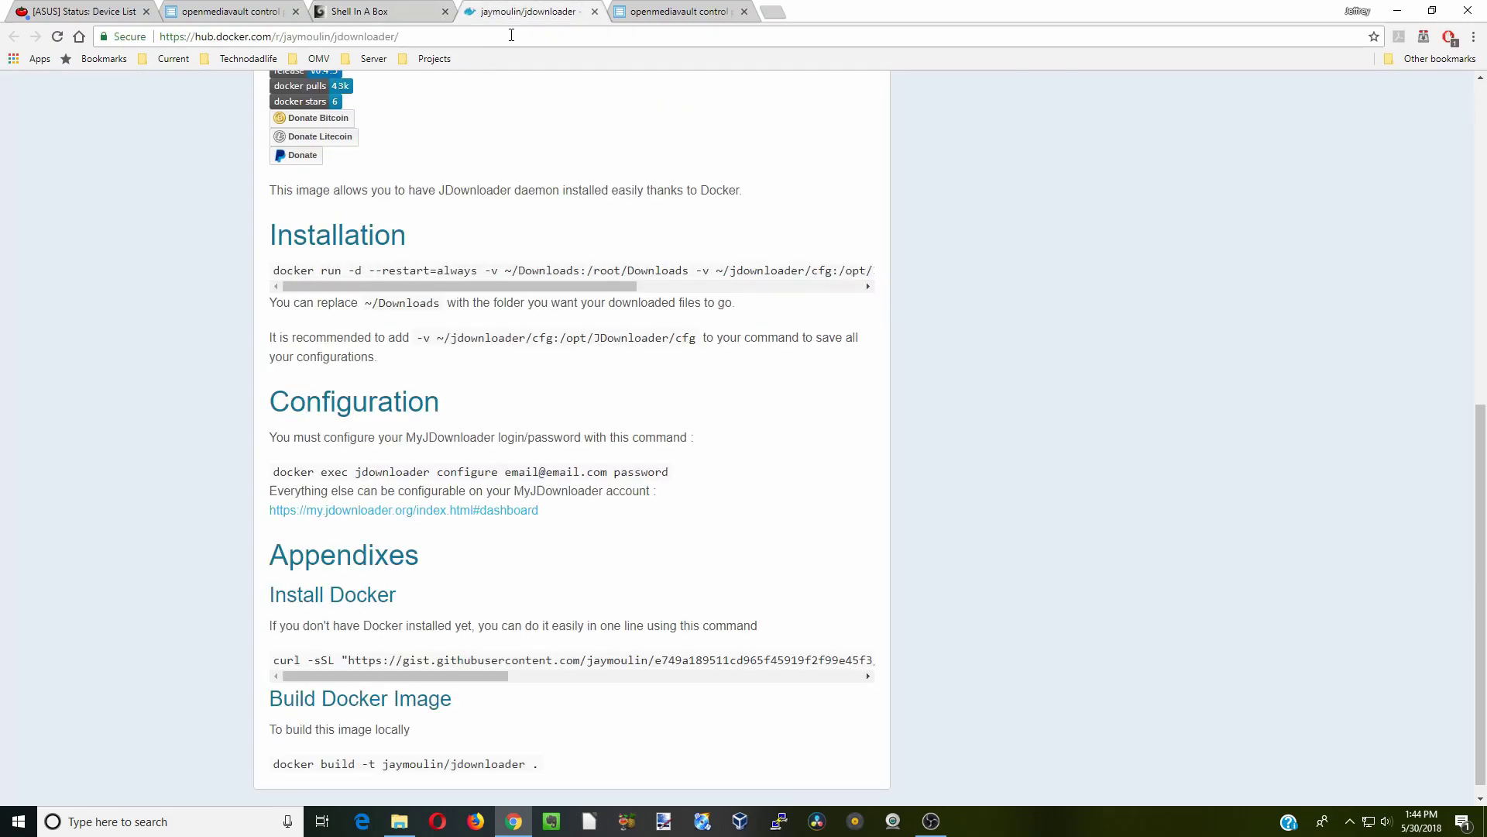
pyautogui.scroll(7, 514, 273)
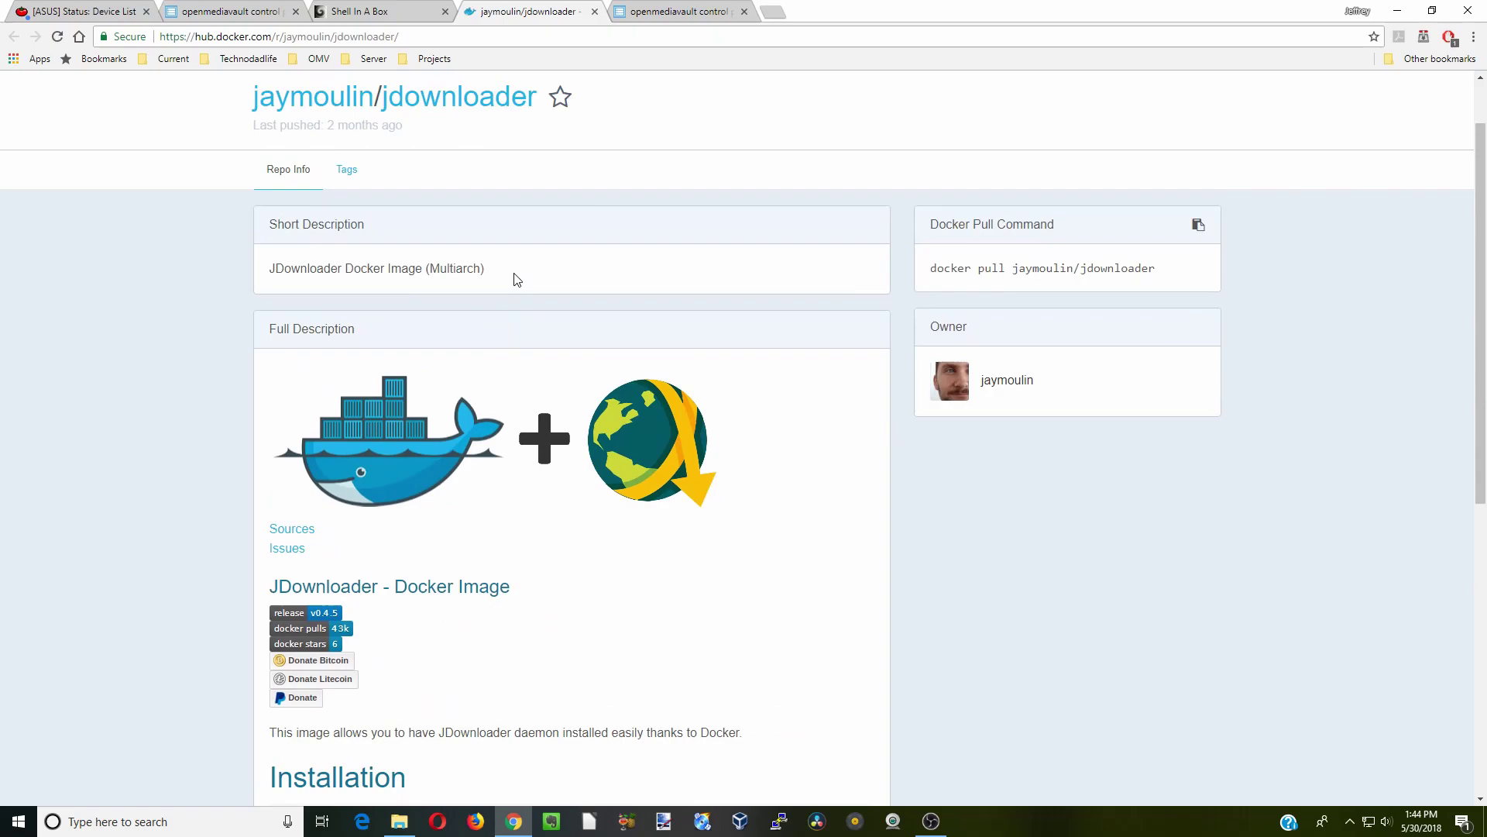
pyautogui.scroll(-7, 517, 279)
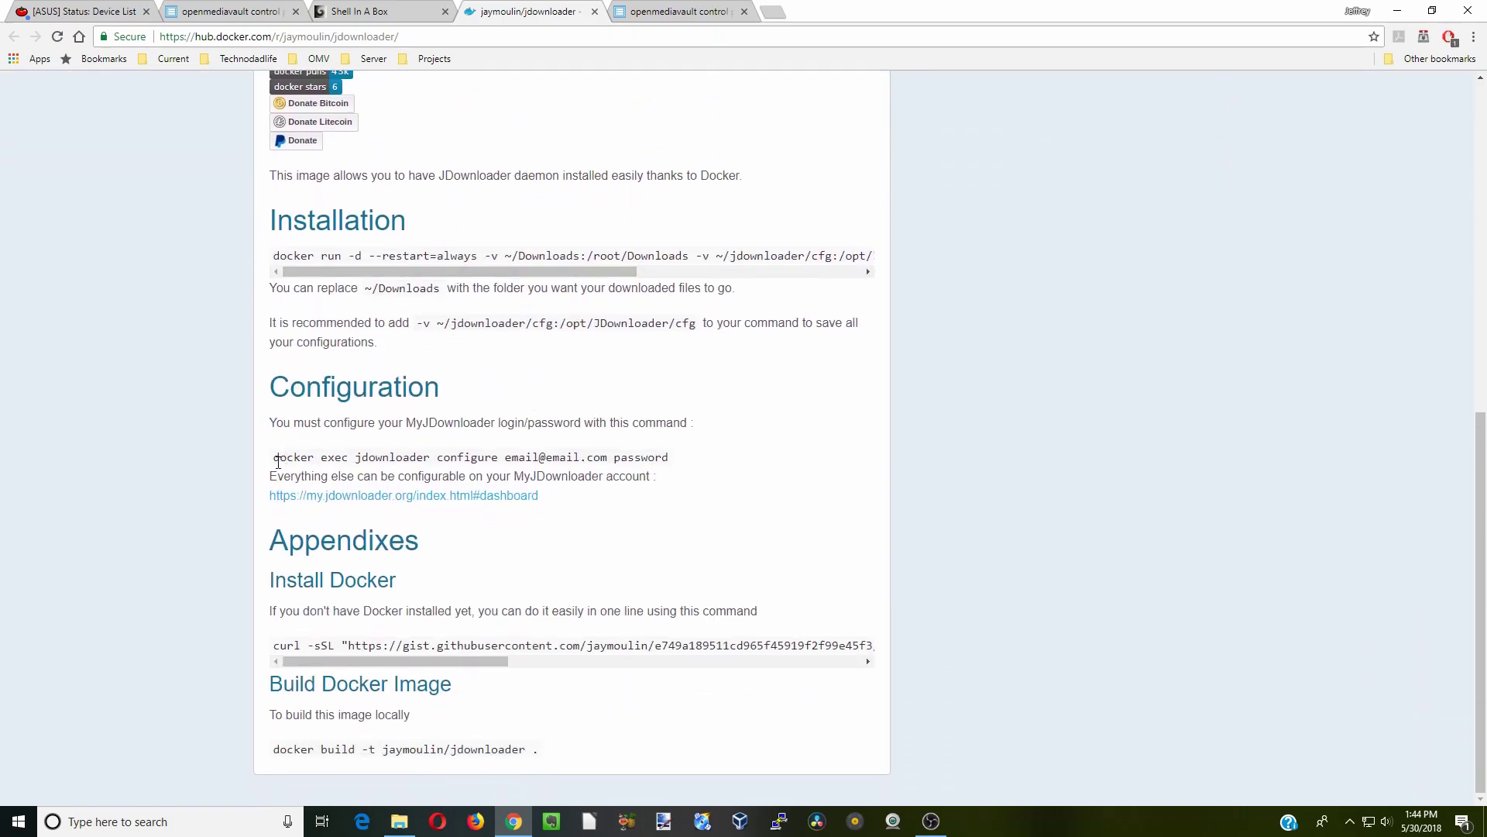
pyautogui.moveTo(273, 458); pyautogui.dragTo(678, 463)
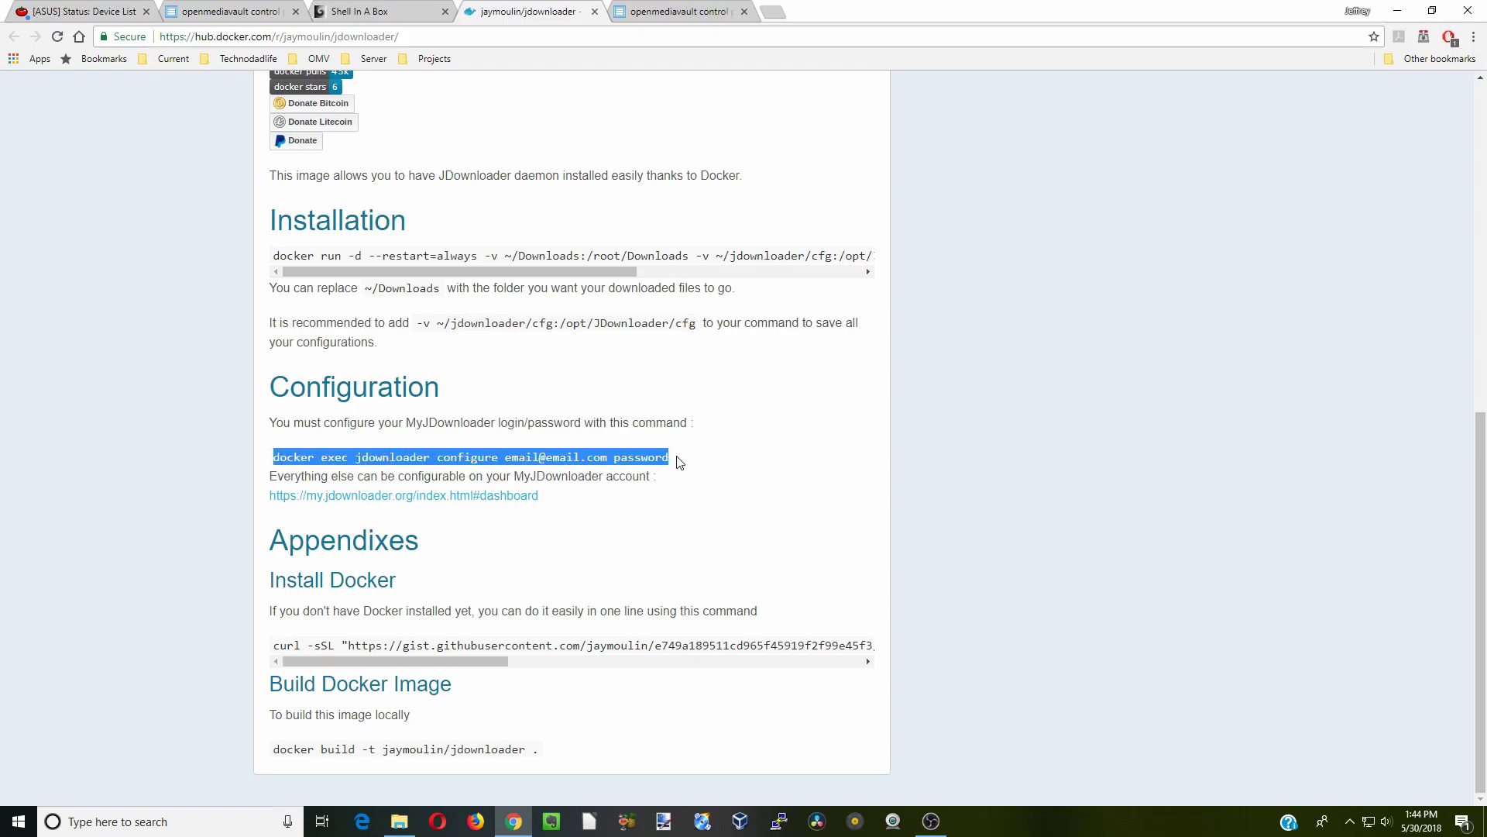
pyautogui.rightClick(558, 460)
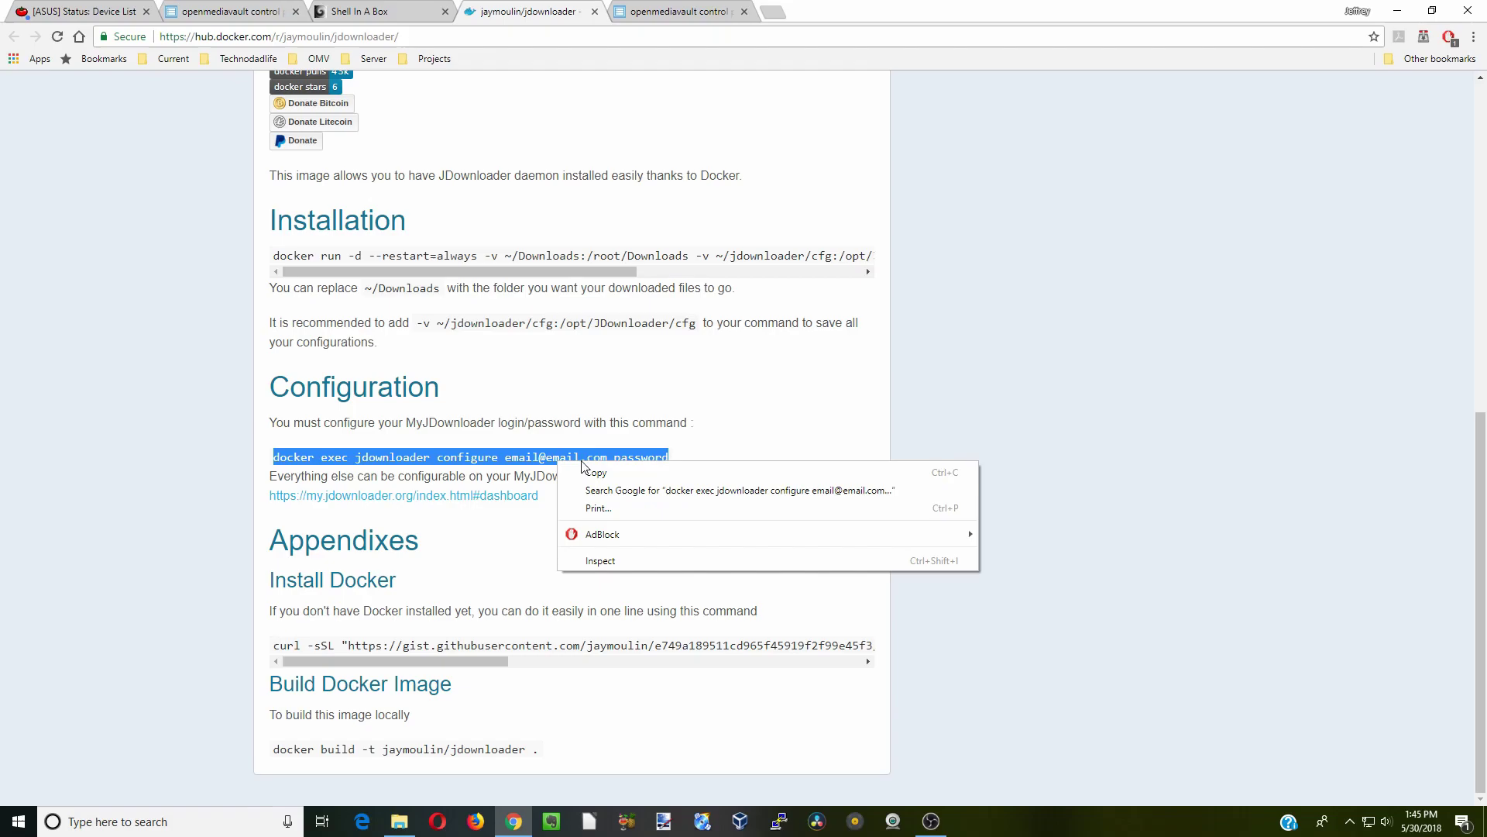
pyautogui.click(599, 473)
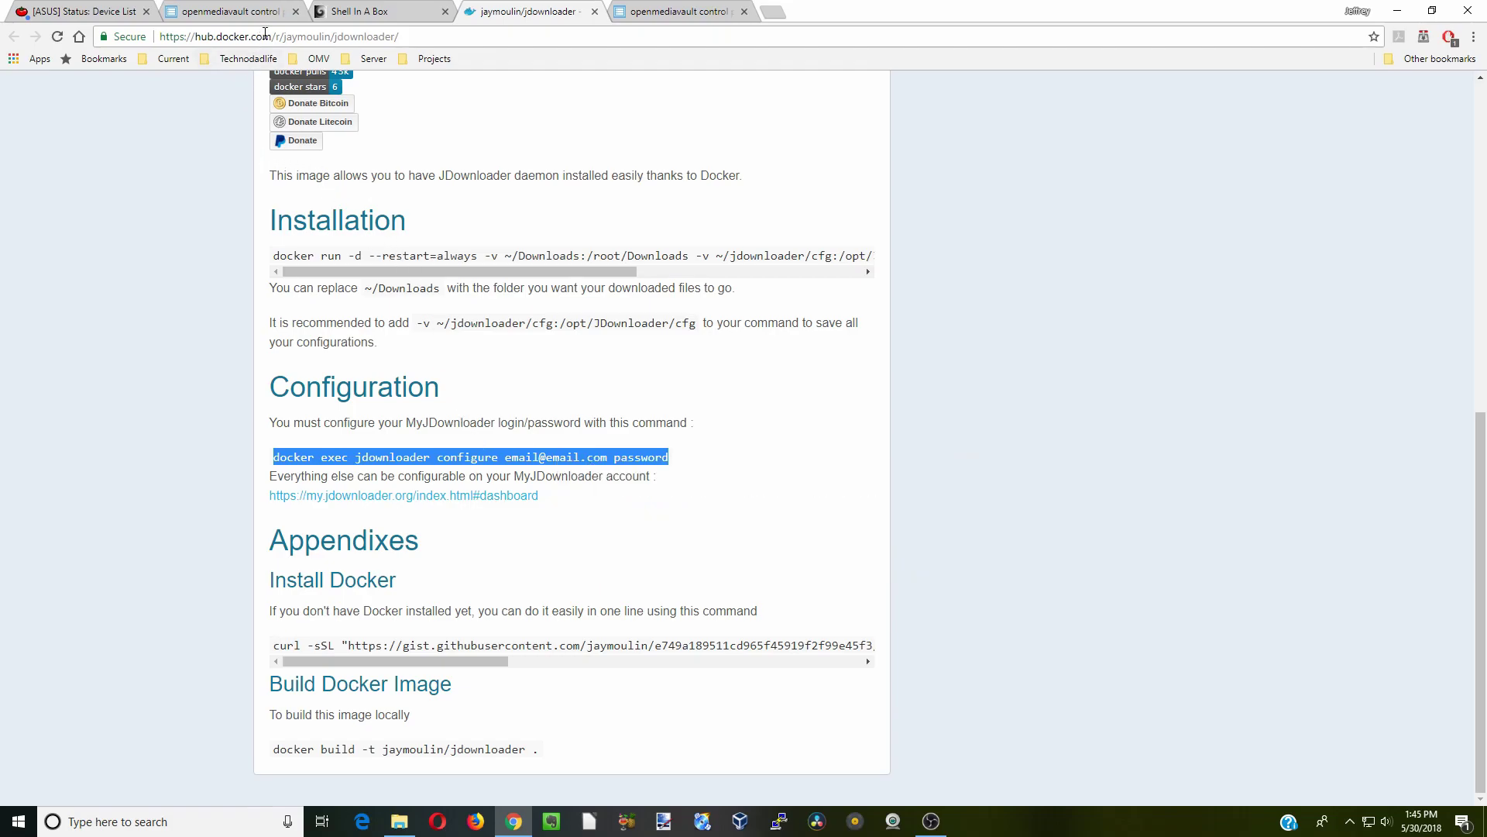
pyautogui.click(364, 11)
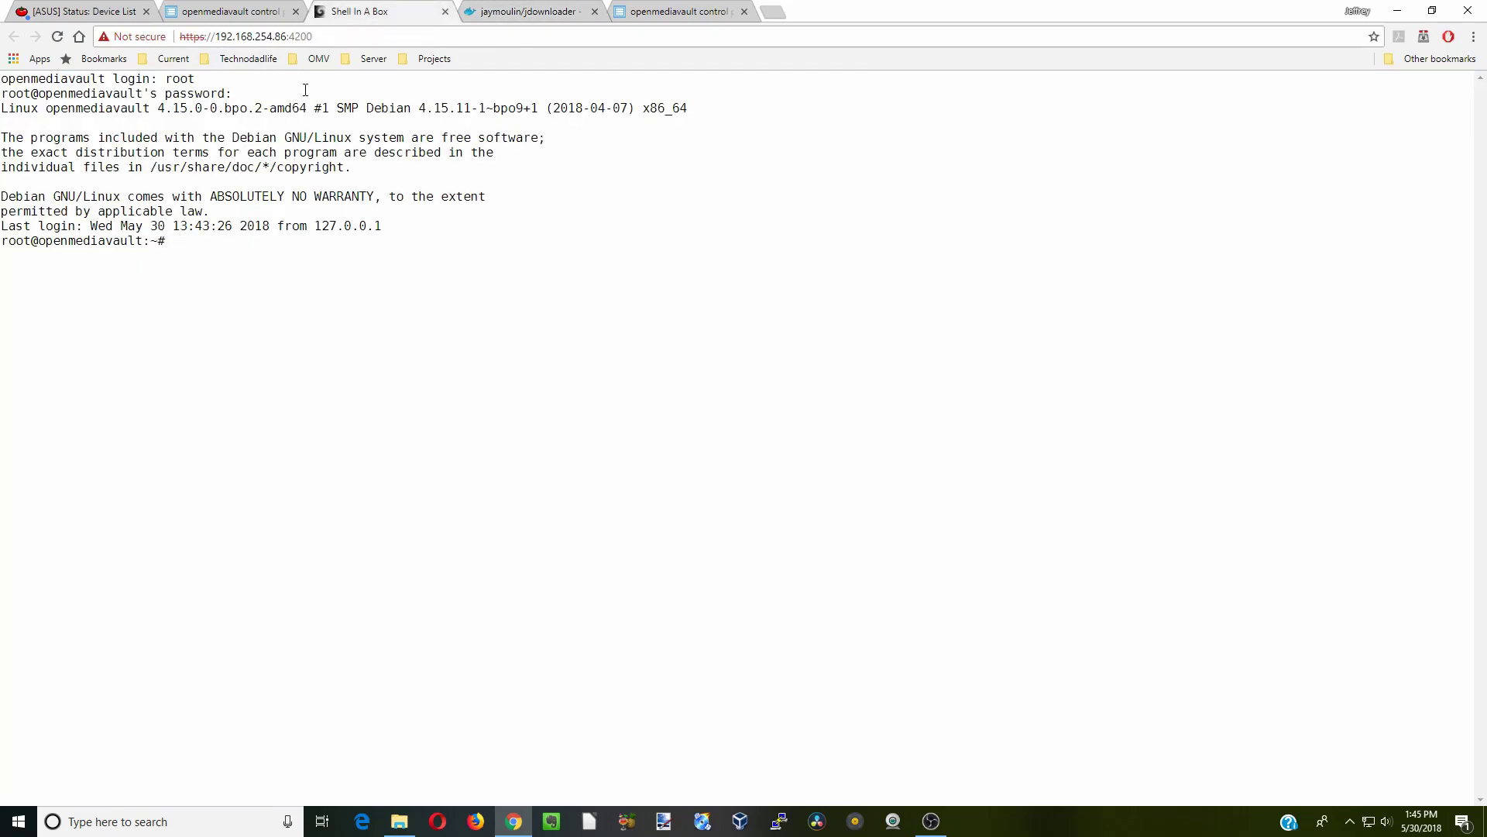
# Paste the configure command into the terminal with the account's email and password filled in.
pyautogui.rightClick(183, 249)
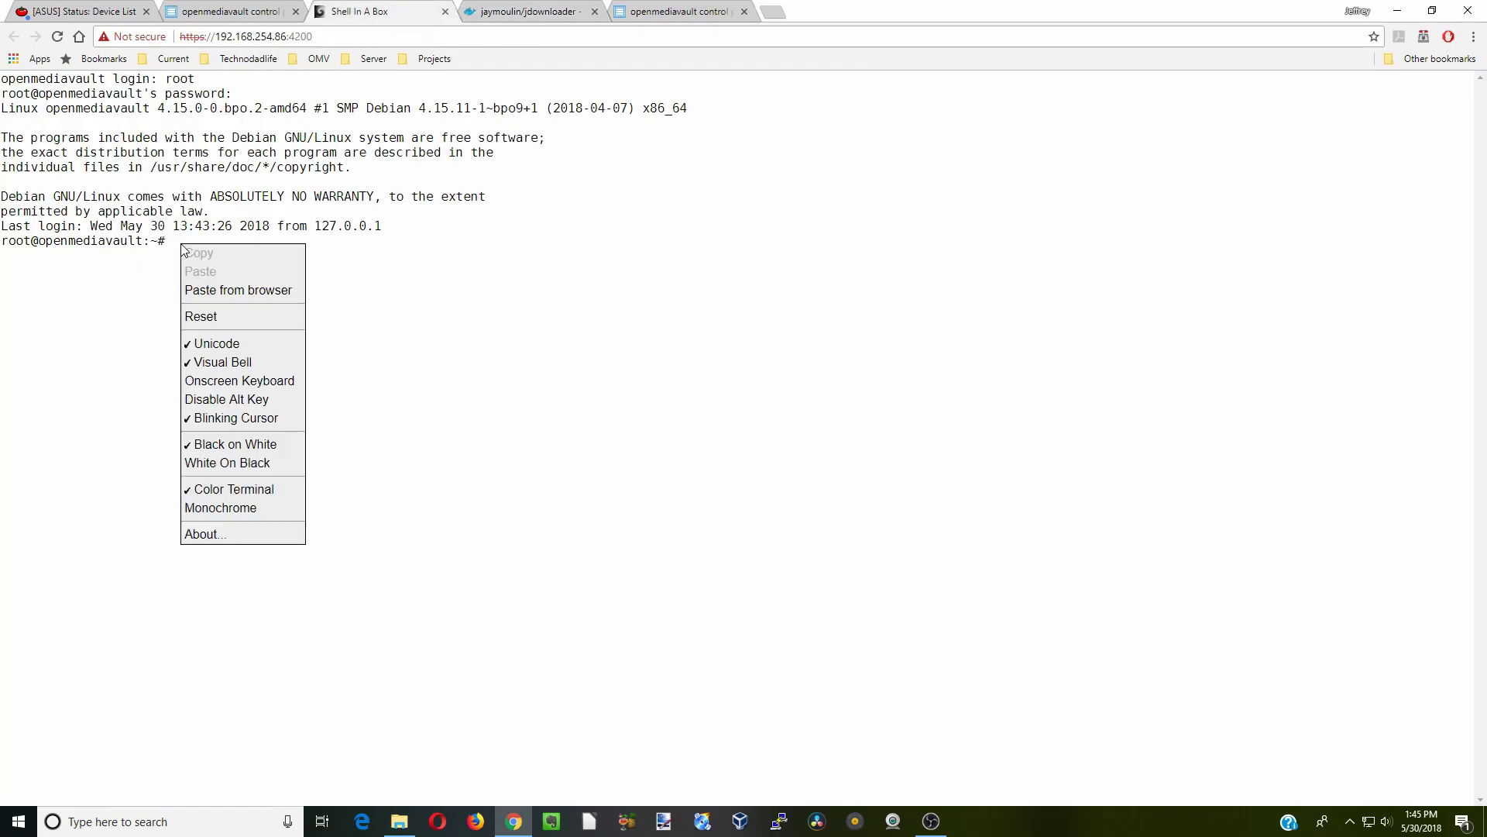
pyautogui.click(214, 290)
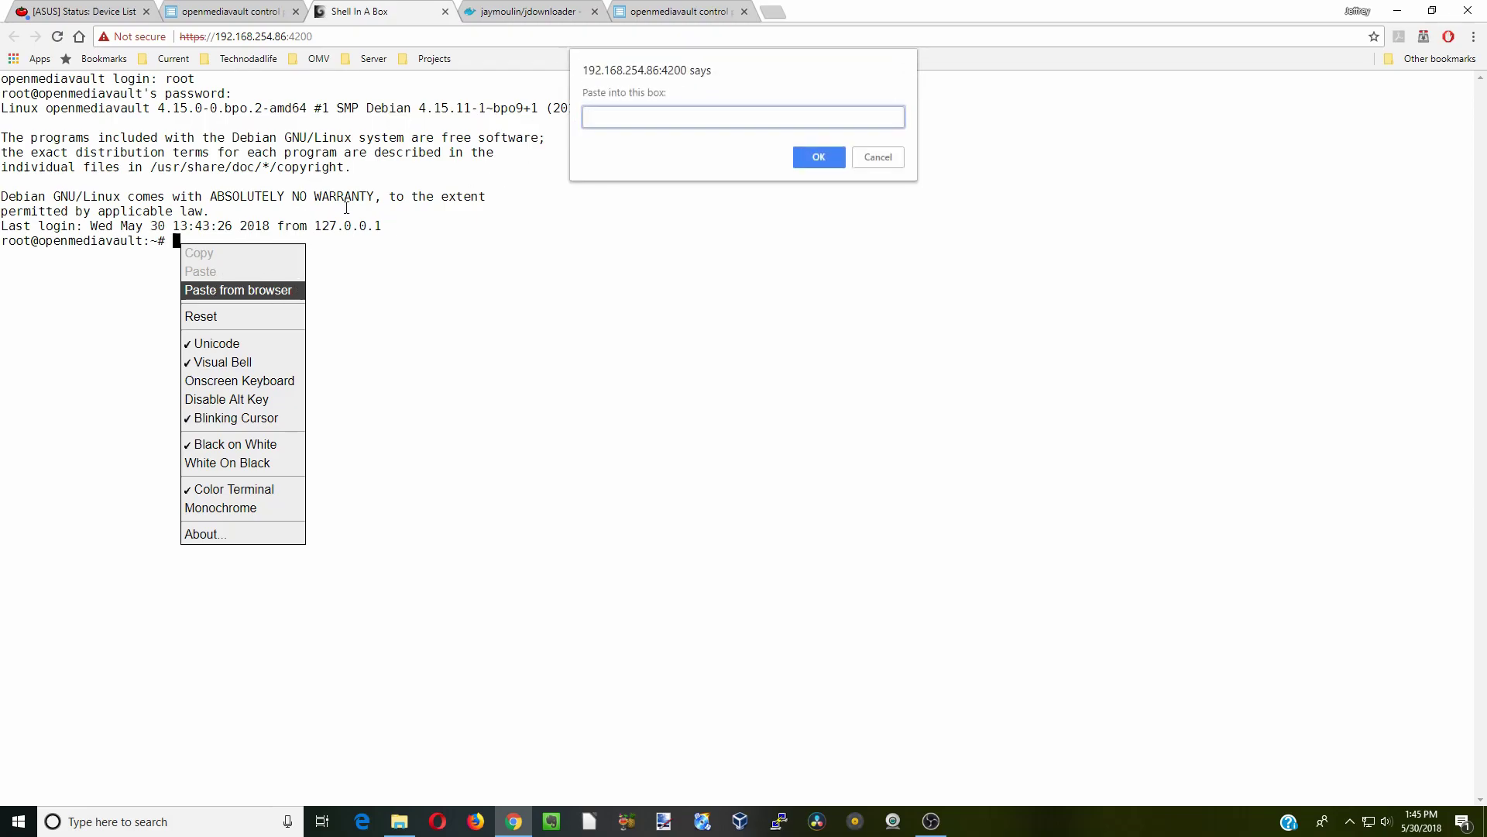
pyautogui.rightClick(617, 120)
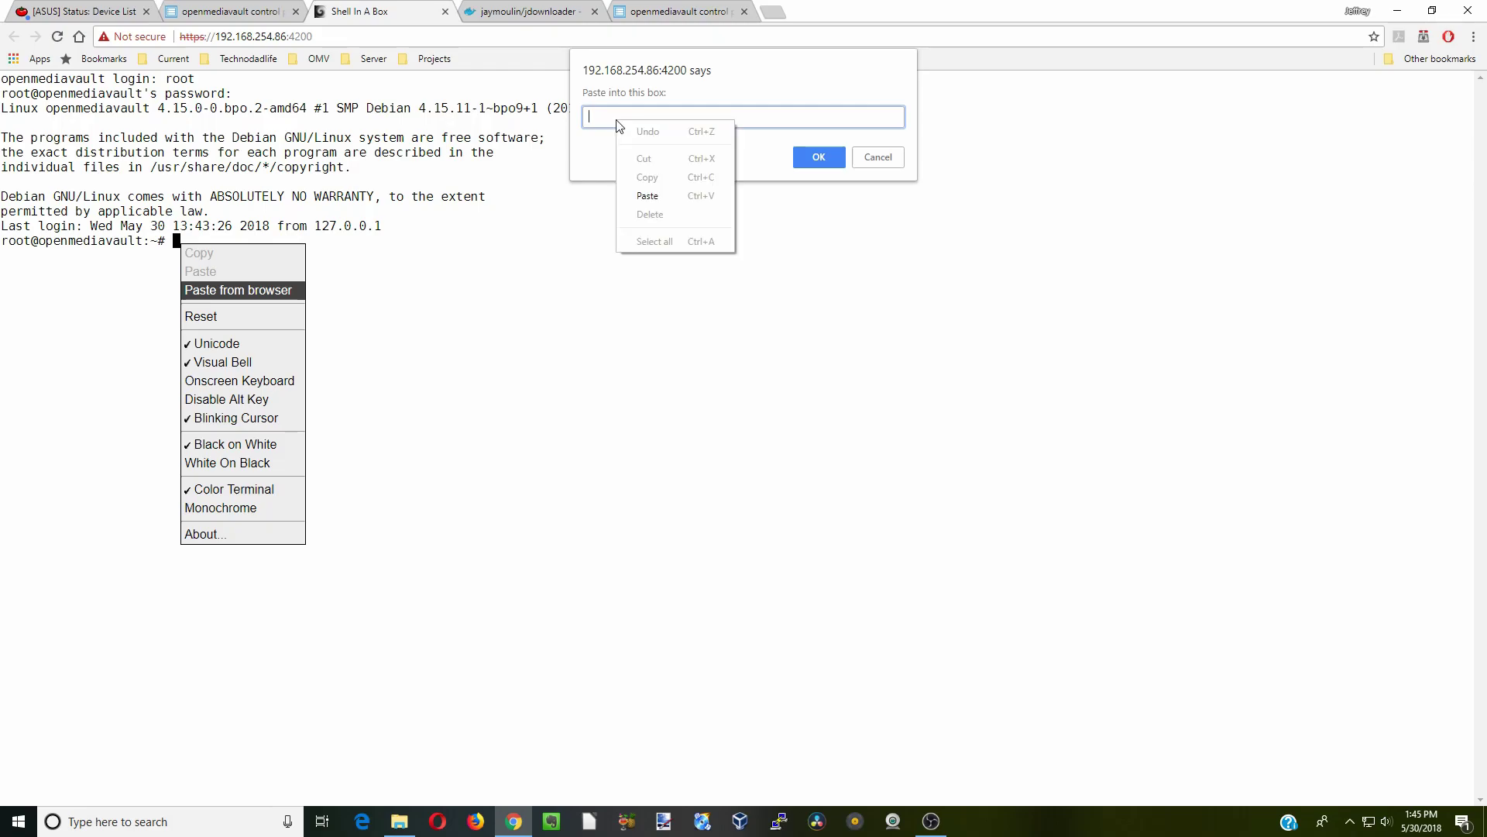
pyautogui.click(648, 199)
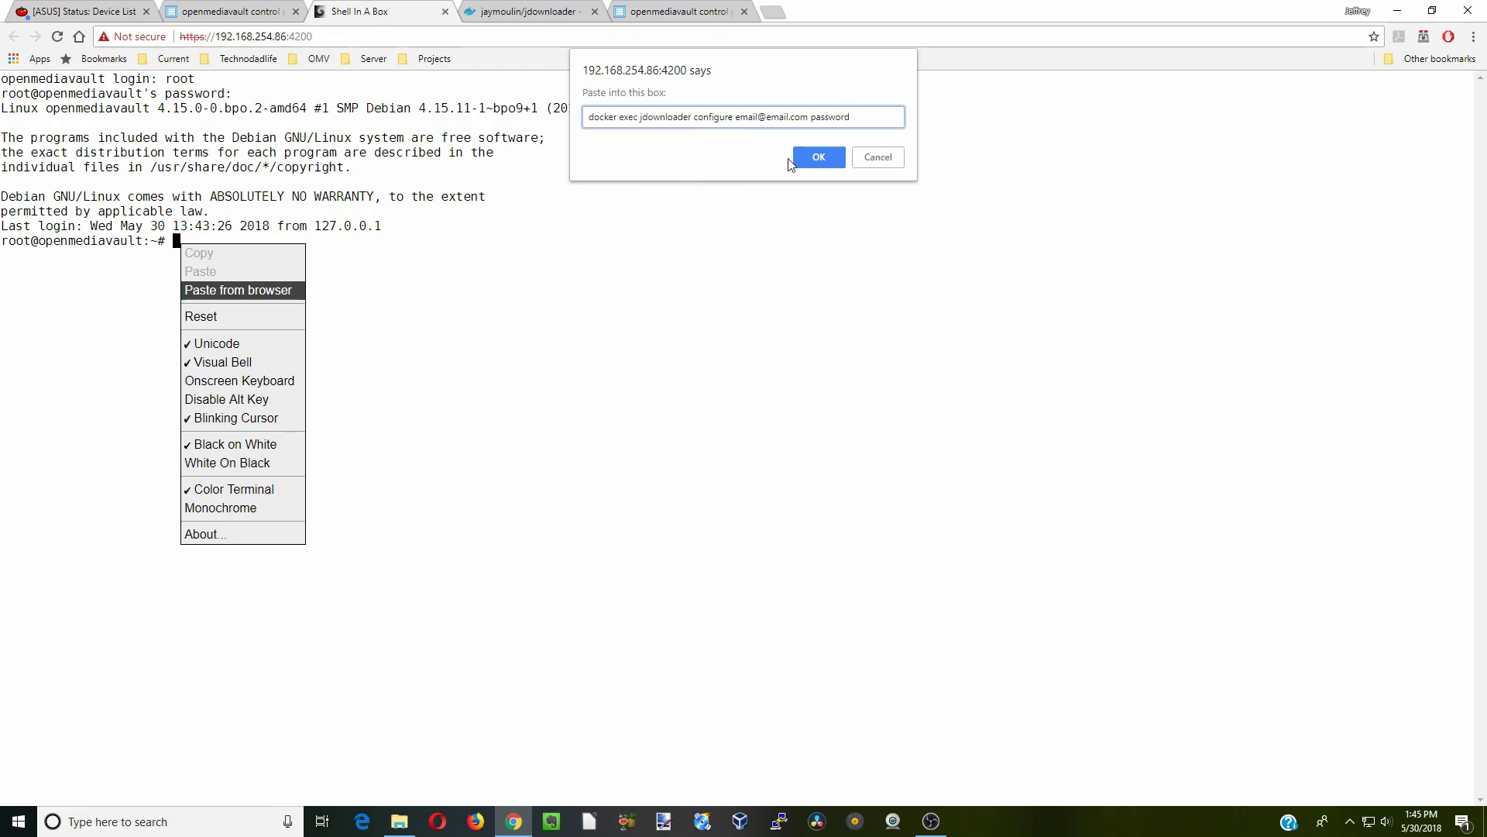
pyautogui.moveTo(736, 118); pyautogui.dragTo(810, 119)
pyautogui.click(810, 119)
pyautogui.doubleClick(825, 117)
pyautogui.click(860, 117)
pyautogui.click(819, 157)
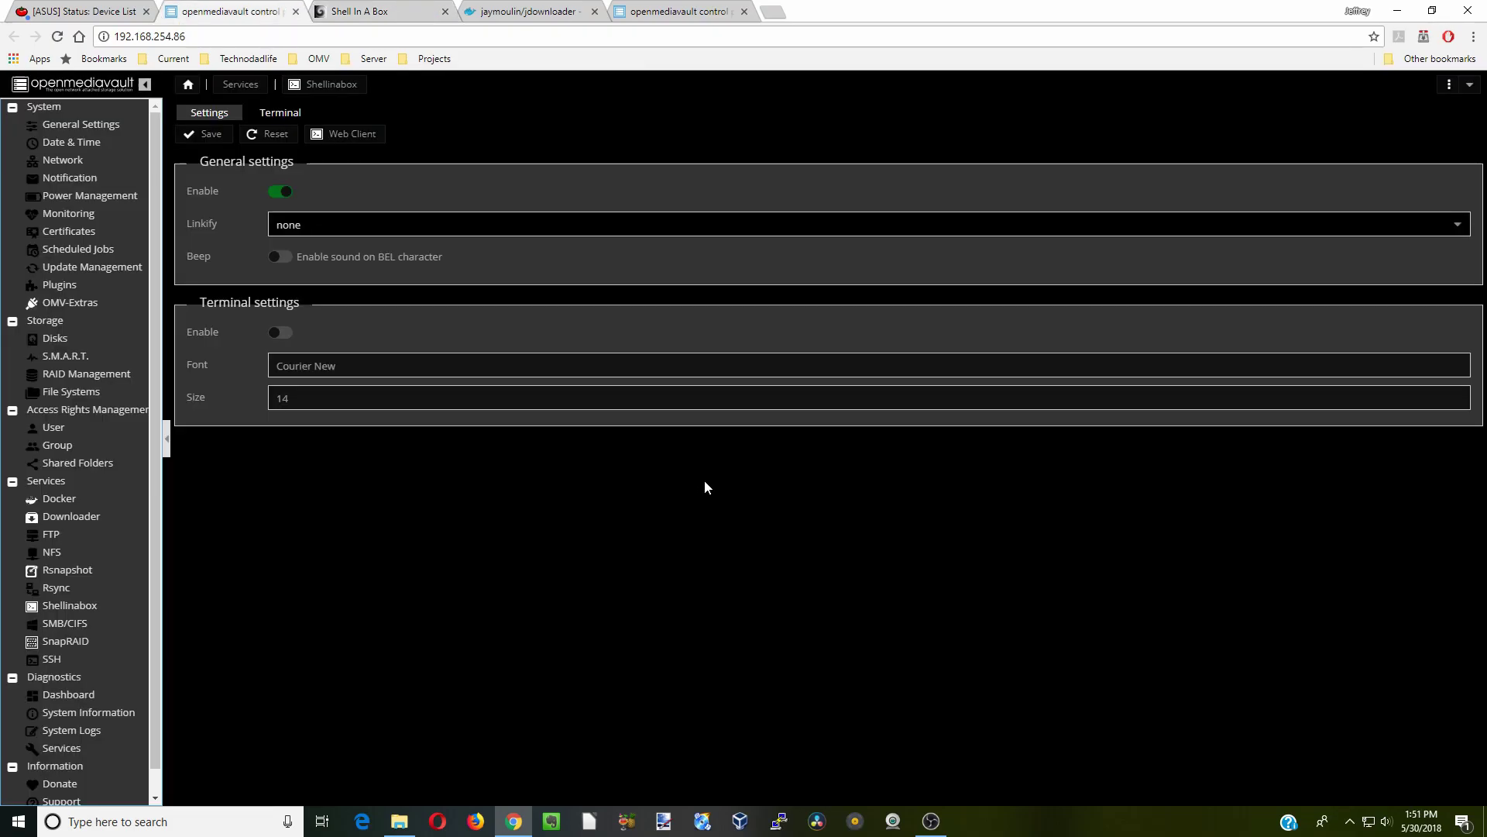
# Go to the My JDownloader website from the bookmarks, leaving the page and declining captcha notifications.
pyautogui.click(373, 58)
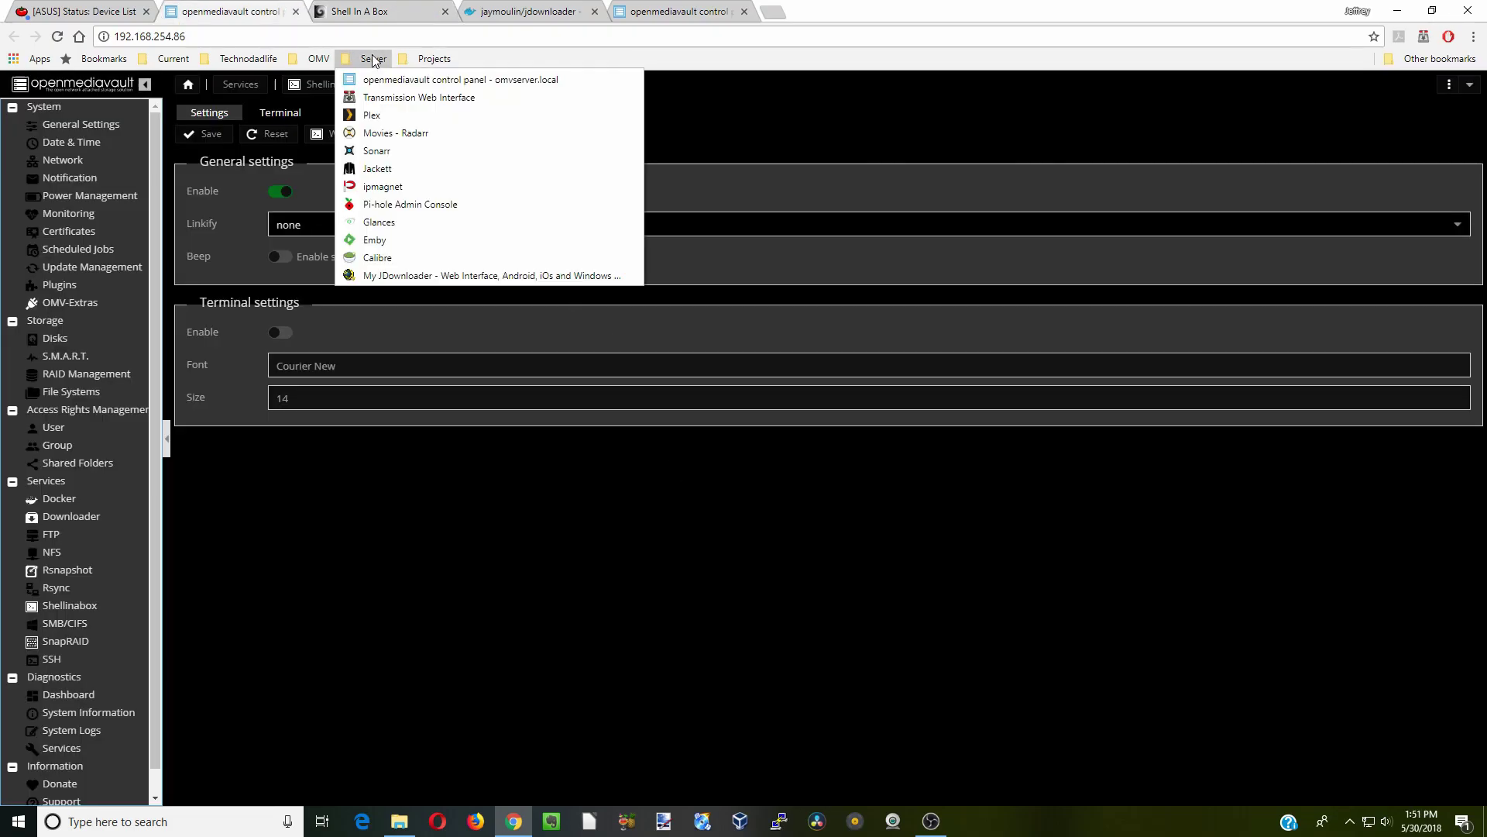
pyautogui.click(464, 275)
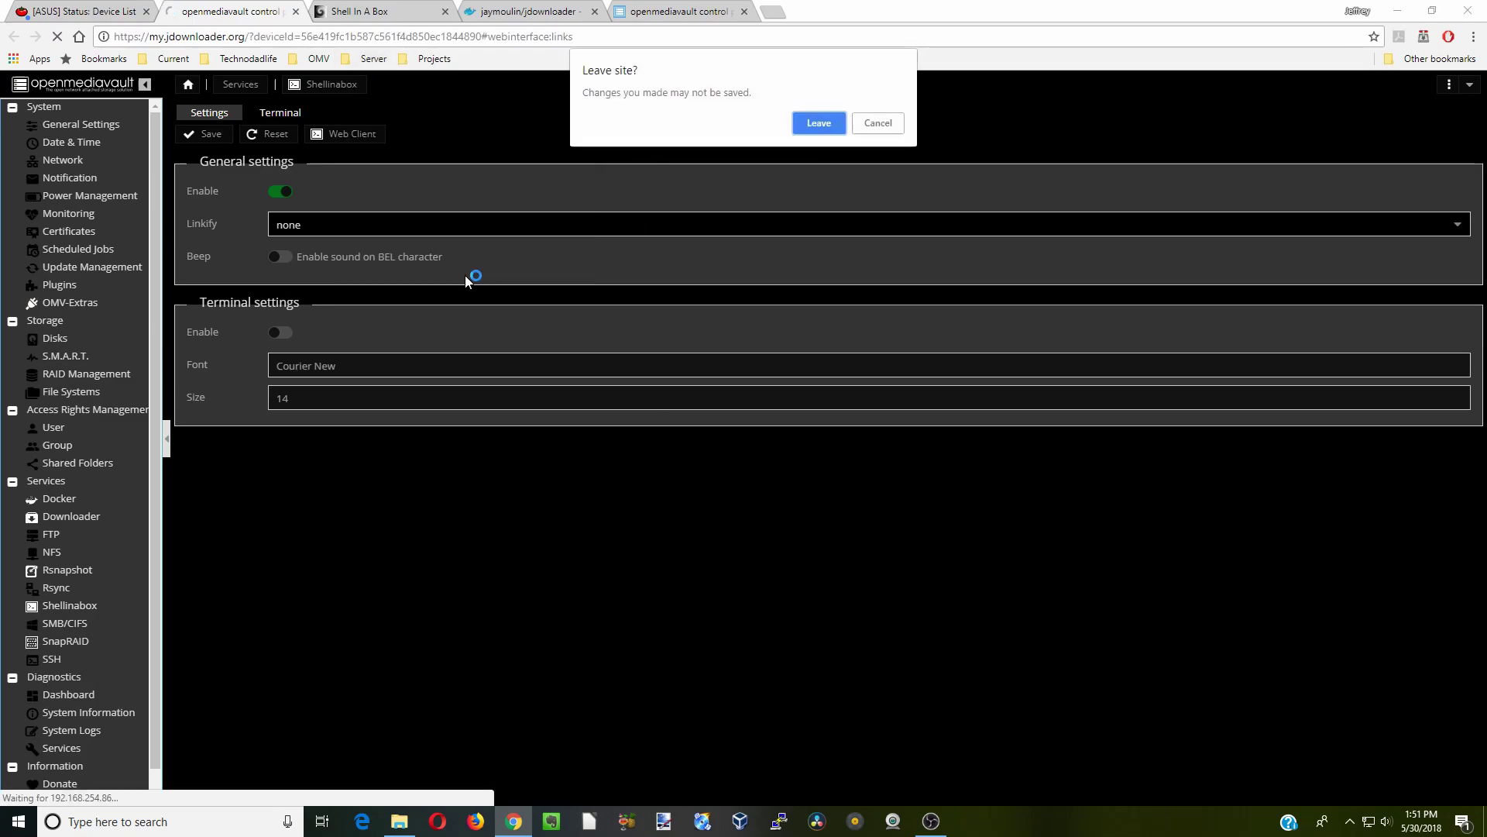
pyautogui.click(822, 126)
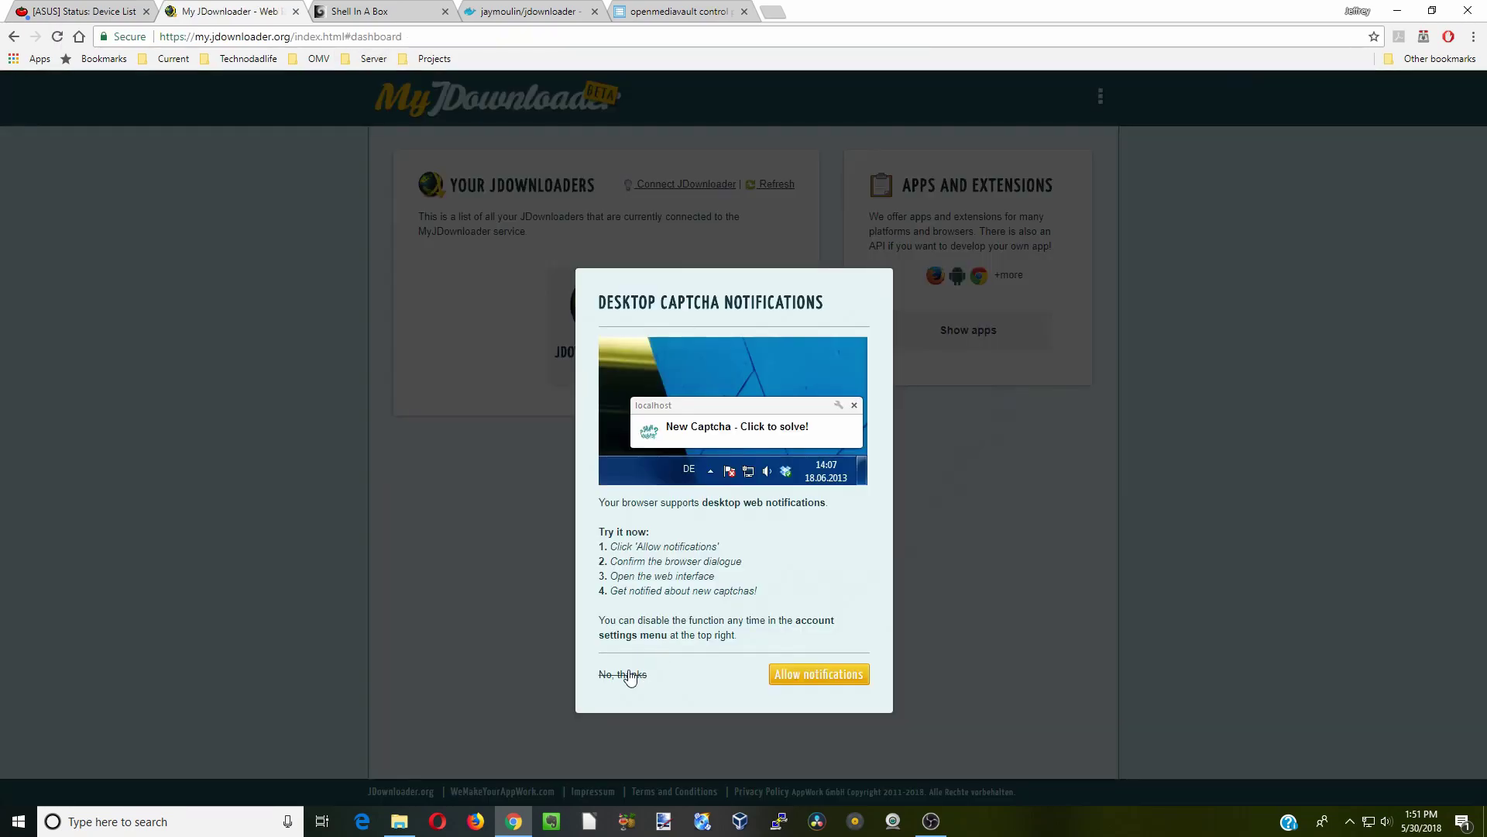
pyautogui.click(624, 675)
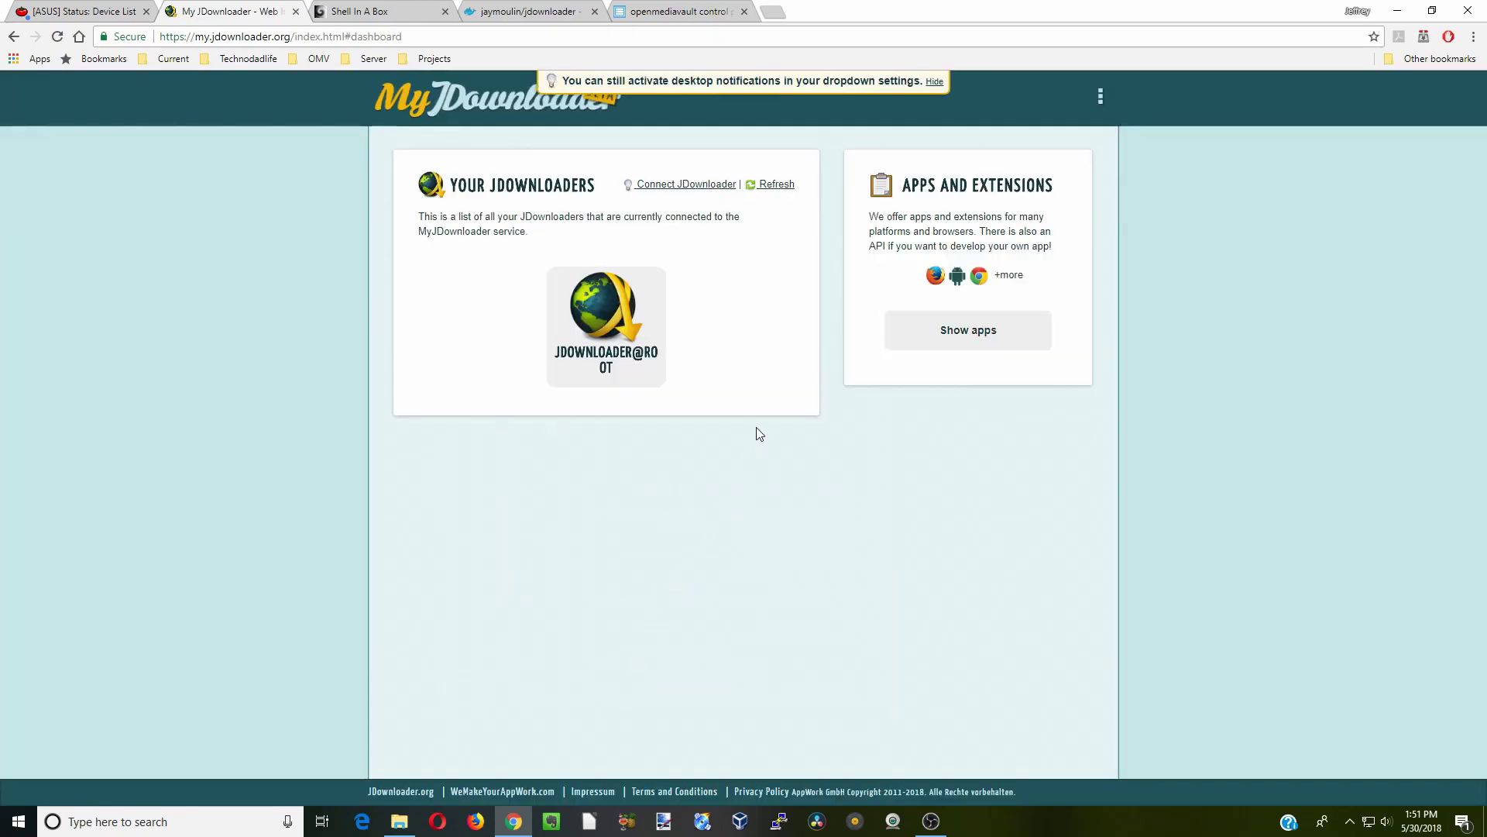
# Open the JDOWNLOADER@ROOT device, then show apps and reach the Chrome extension's store page.
pyautogui.click(611, 324)
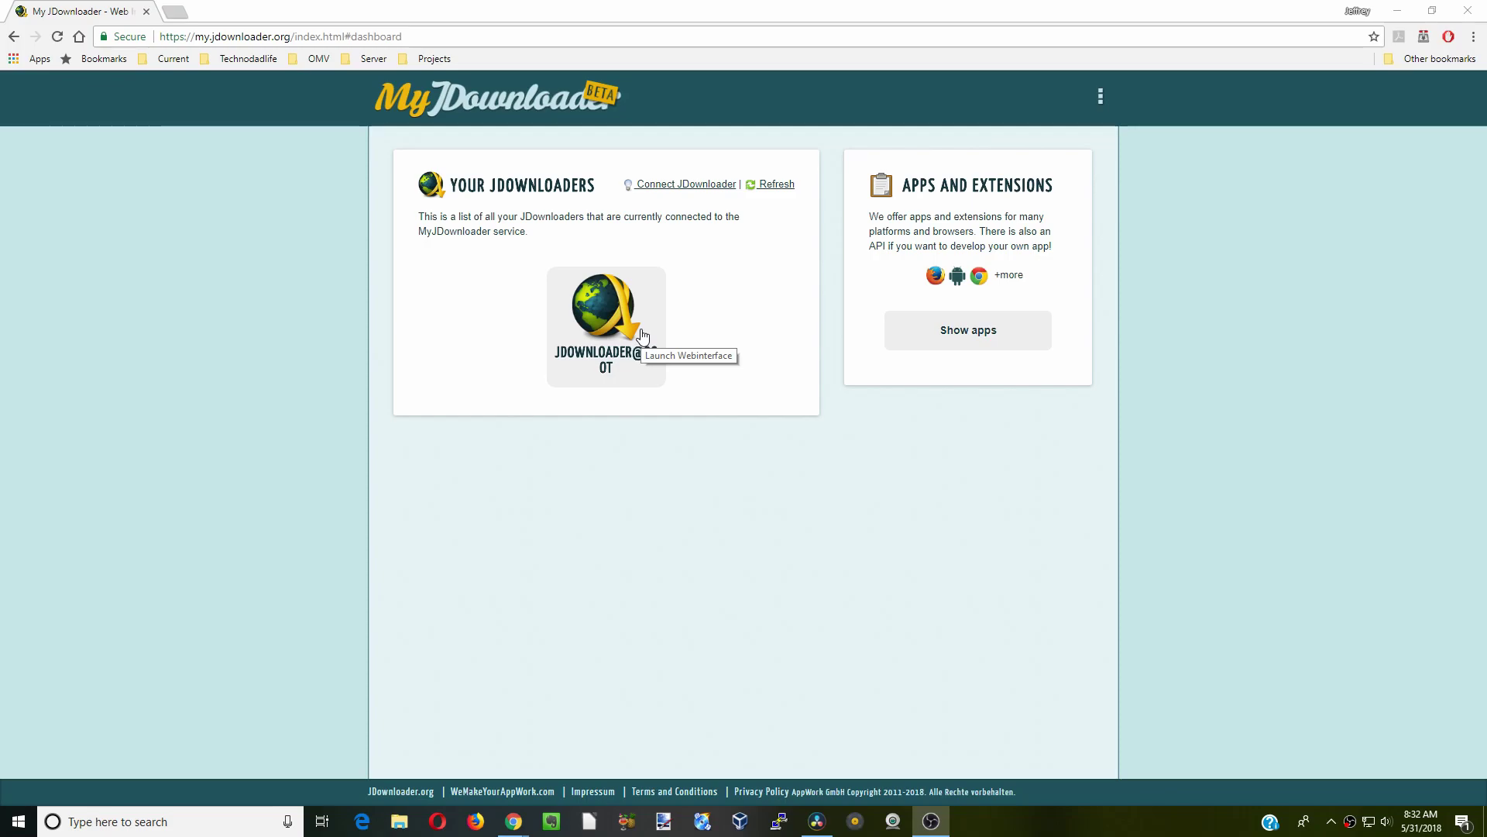
pyautogui.click(982, 338)
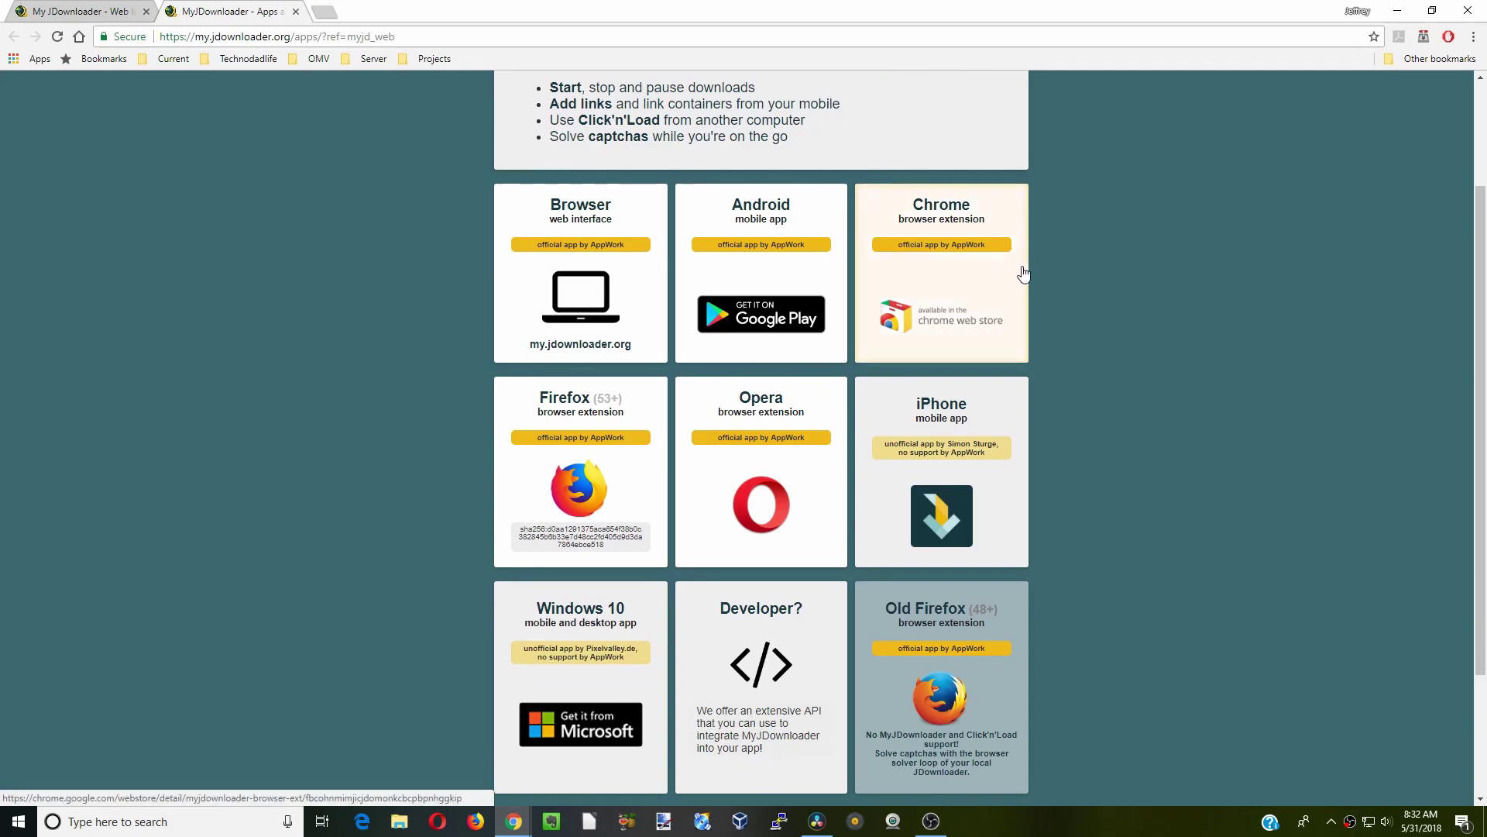
pyautogui.click(951, 250)
# Add the MyJDownloader Browser Extension to Chrome and log it into the MyJDownloader account.
pyautogui.click(1007, 205)
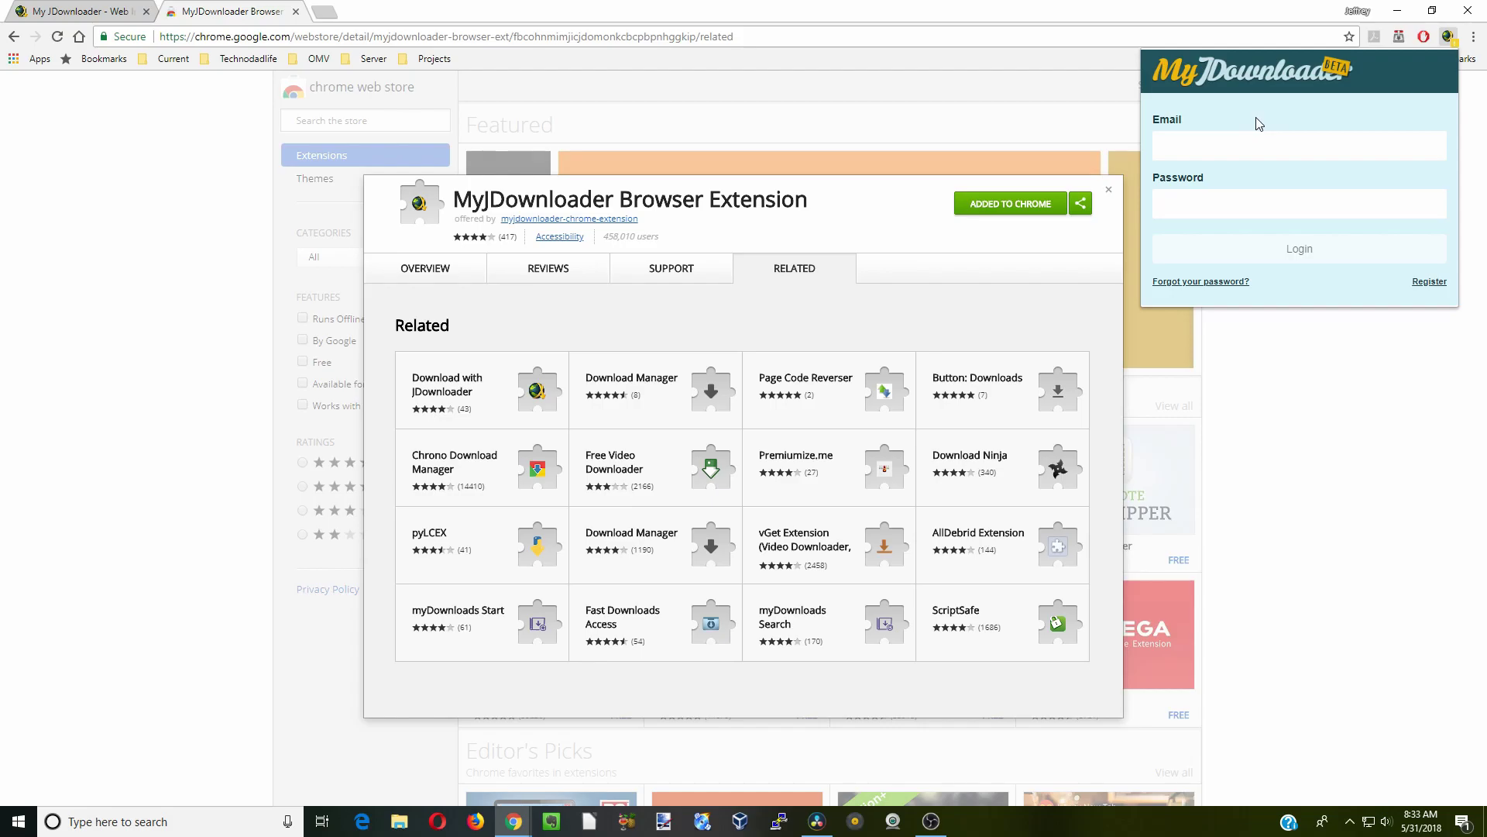
pyautogui.click(1197, 210)
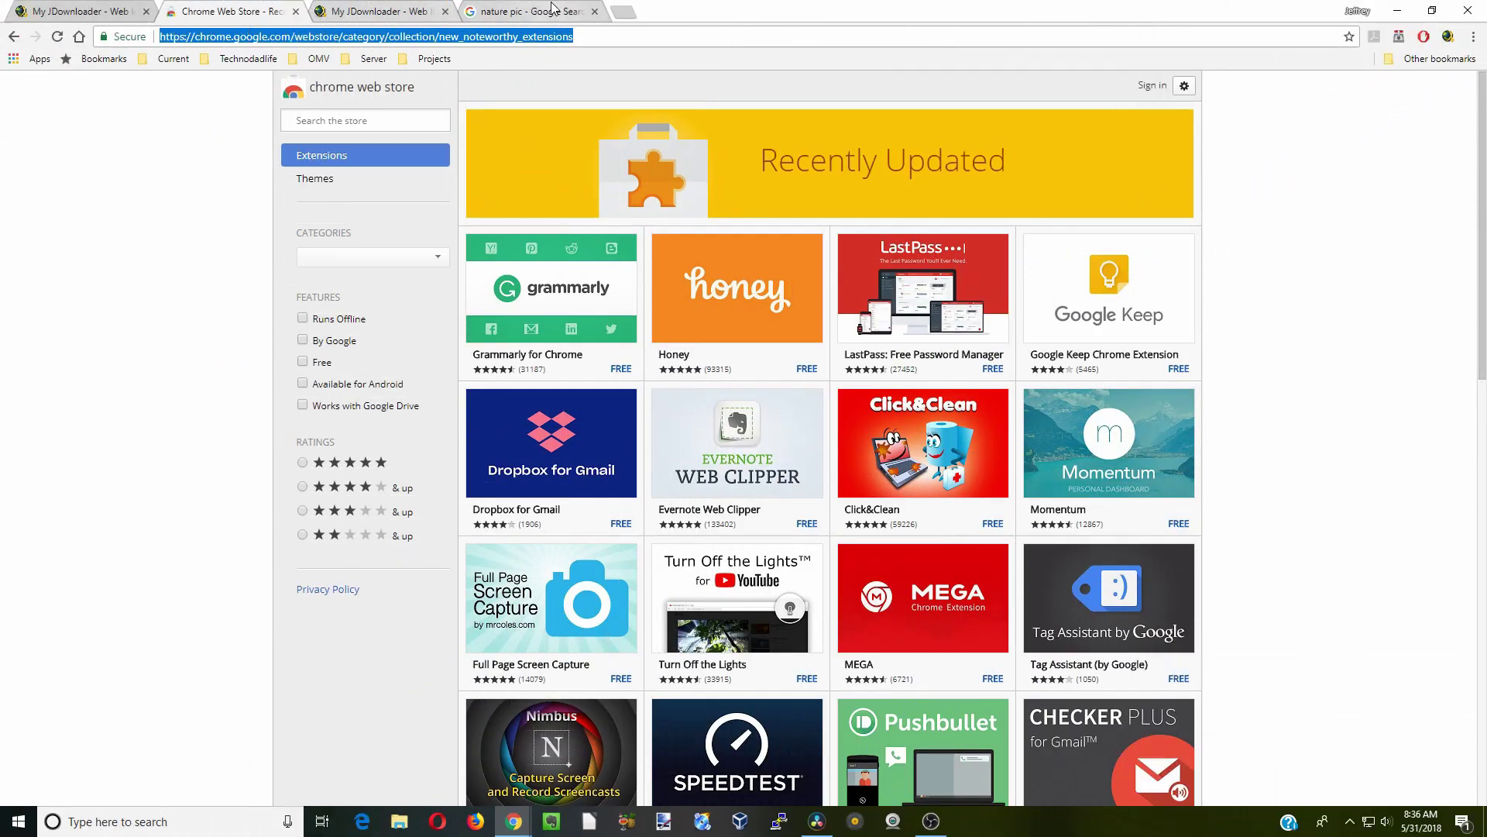
# From the 'nature pic' image results, send the planwallpaper.com mountain lake image to JDownloader@root.
pyautogui.click(547, 20)
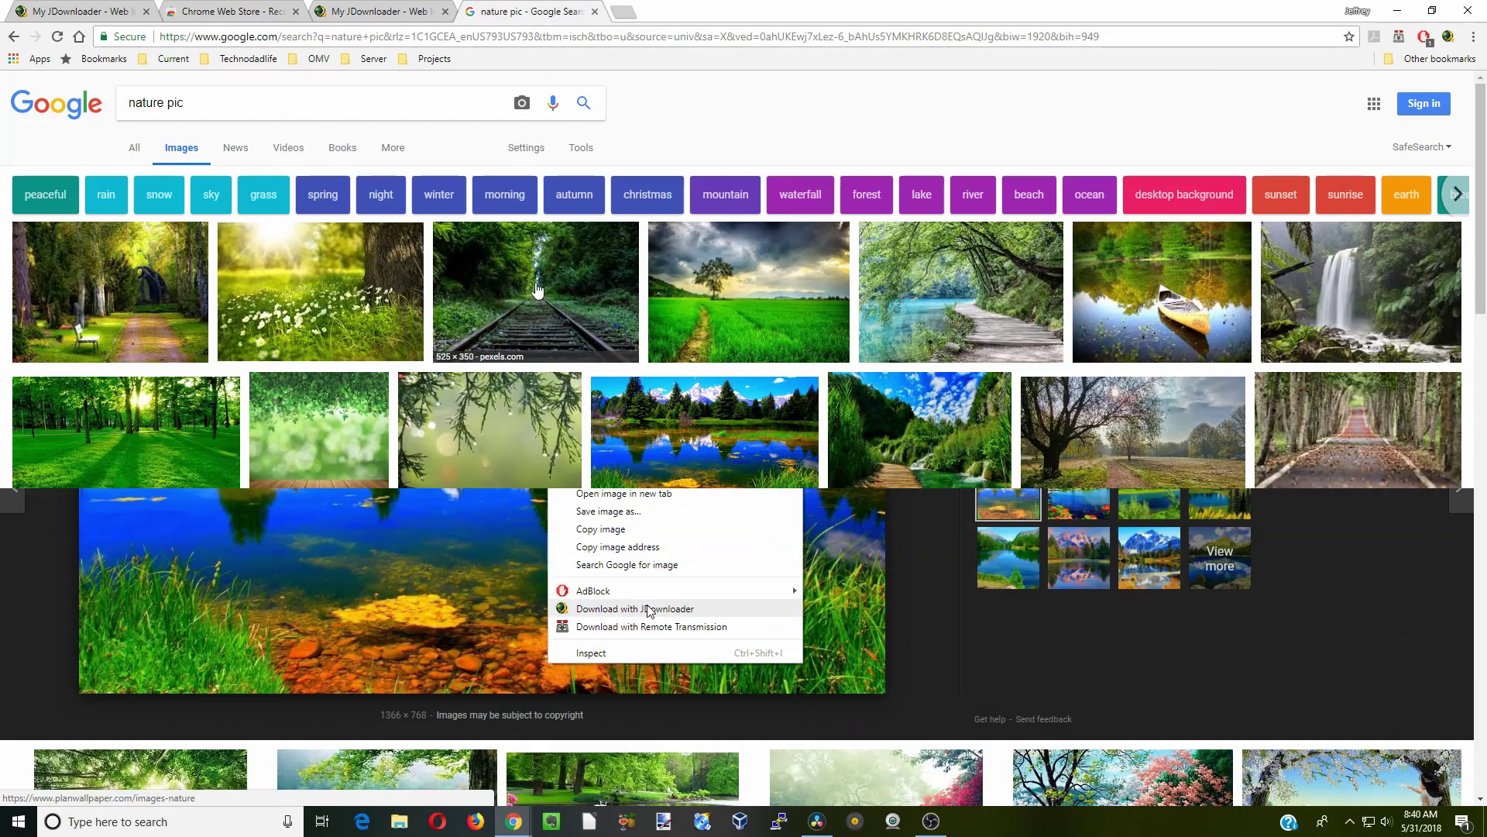
pyautogui.click(650, 611)
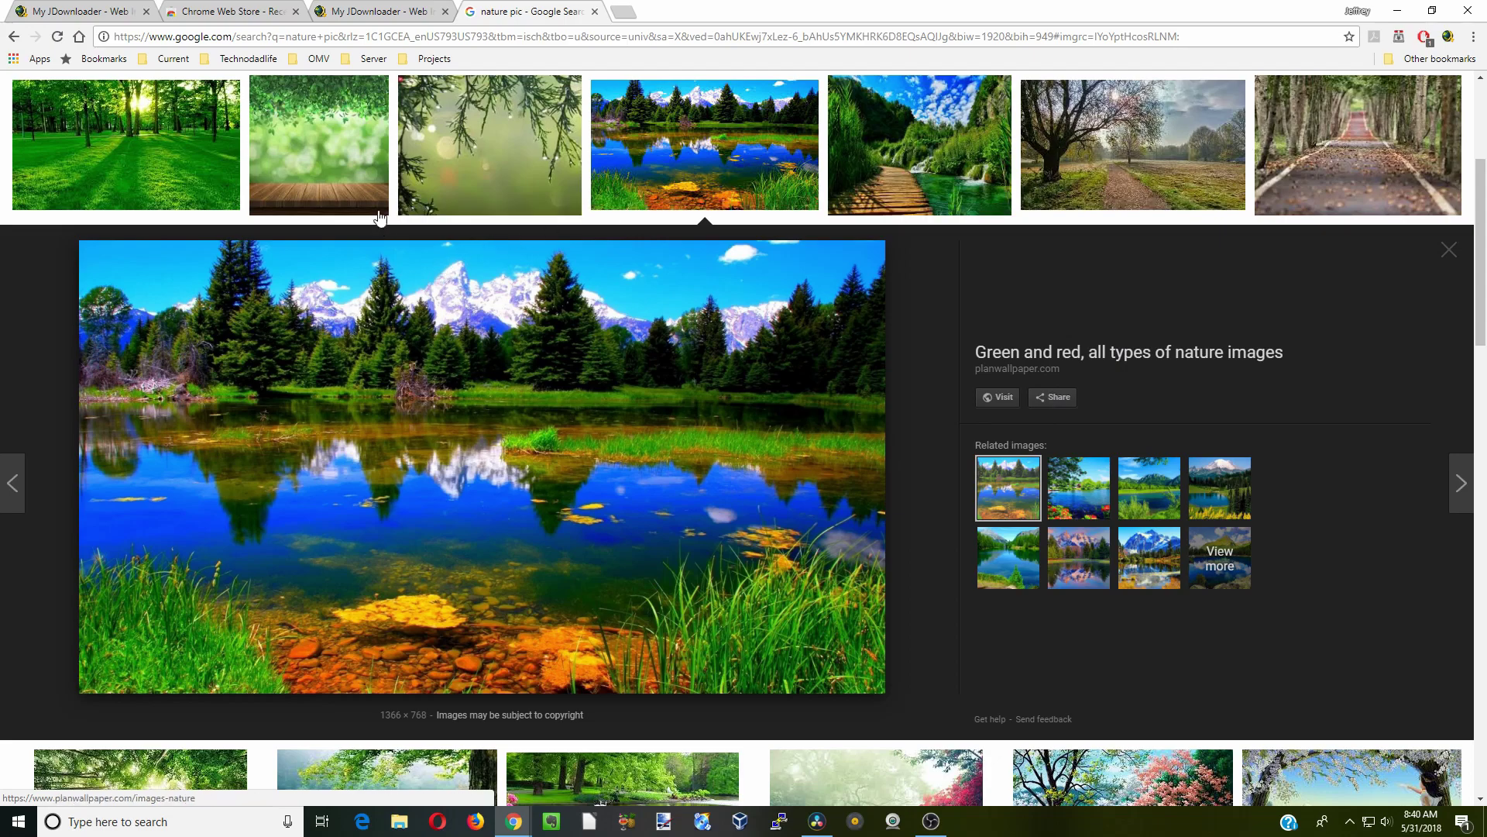
# Return to My JDownloader to see the grabbed image packages bound for /root/Downloads.
pyautogui.click(377, 12)
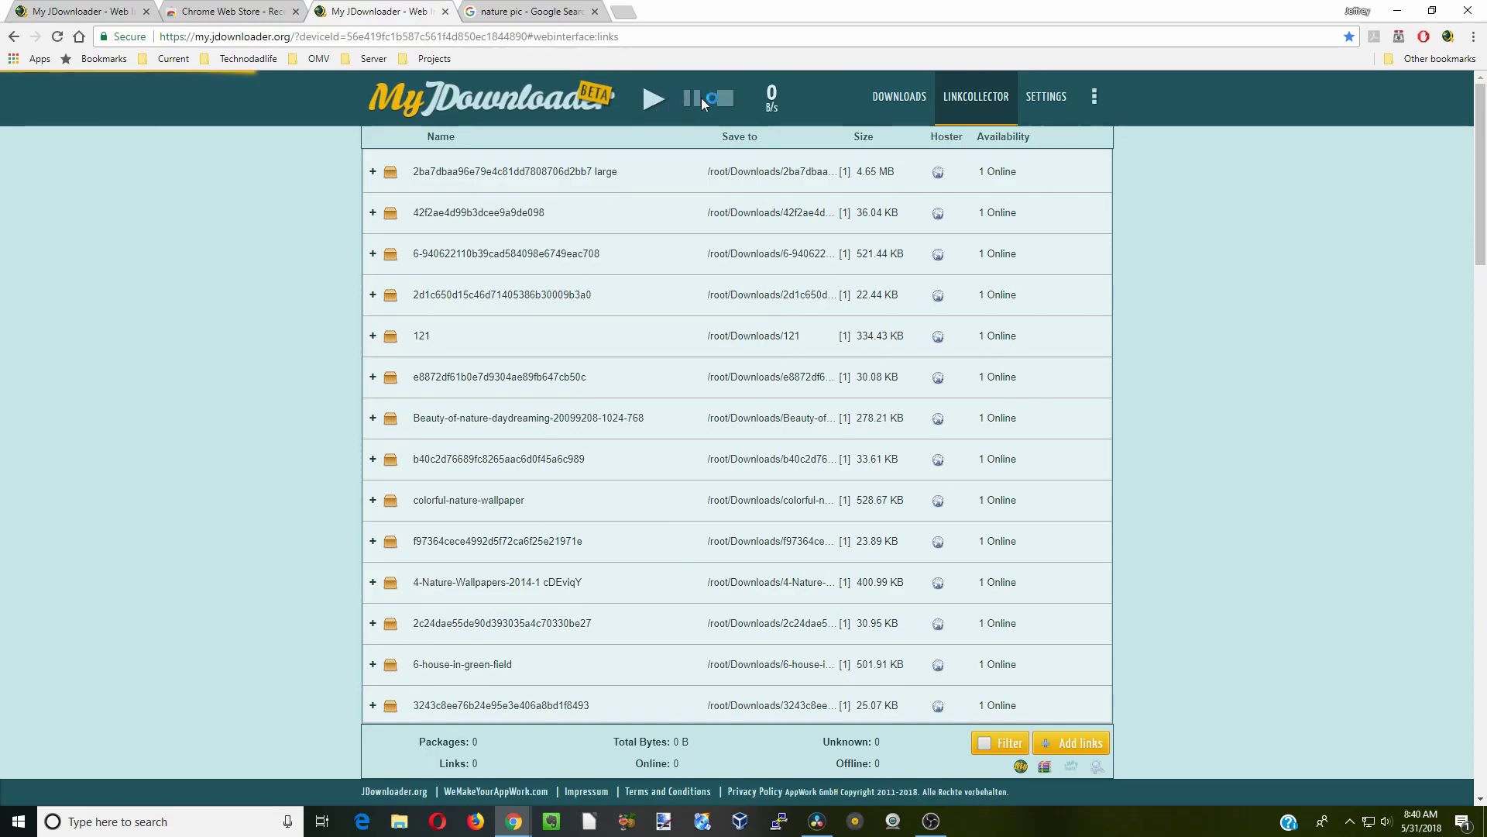